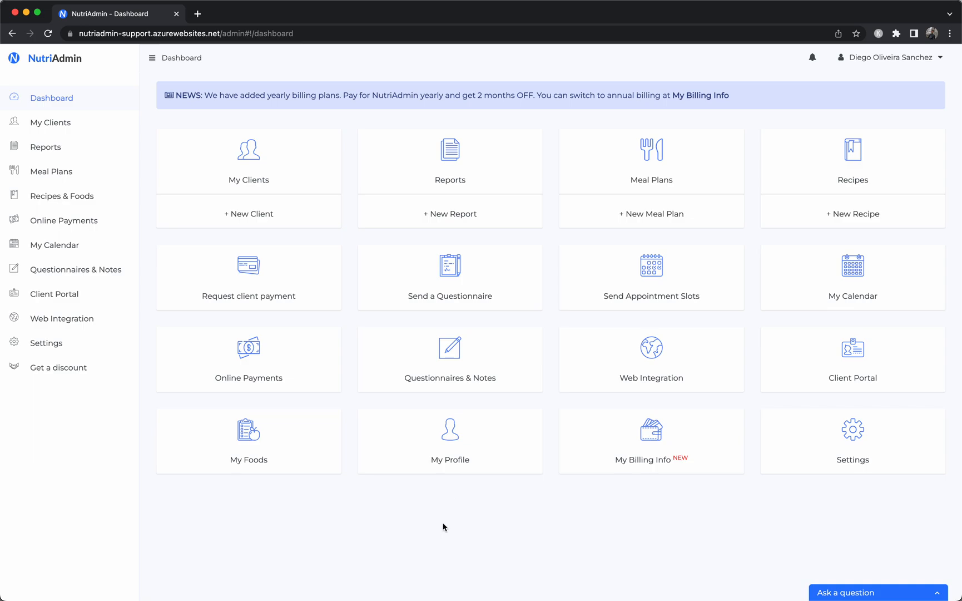
Step: View the Message example questionnaire under Questionnaires & Notes, check its Comments field, and return to the questionnaire list
{"action": "left_click", "coordinate": [90, 271]}
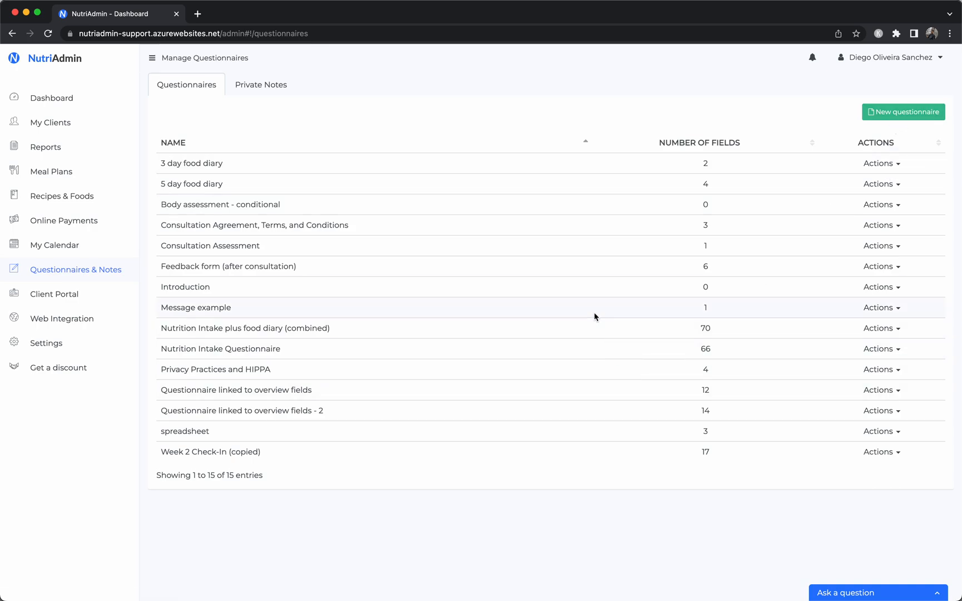
{"action": "left_click", "coordinate": [882, 308]}
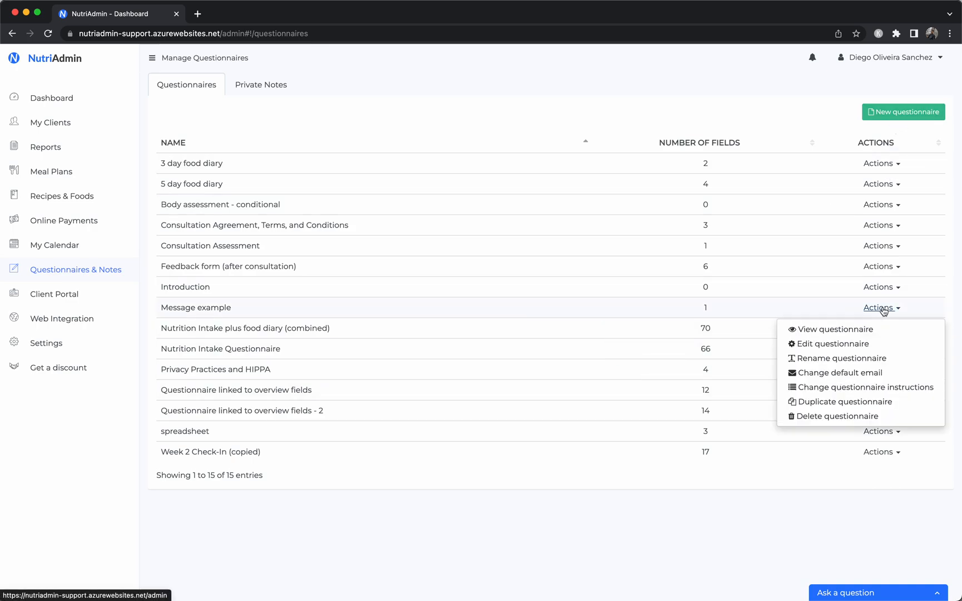
{"action": "left_click", "coordinate": [865, 329]}
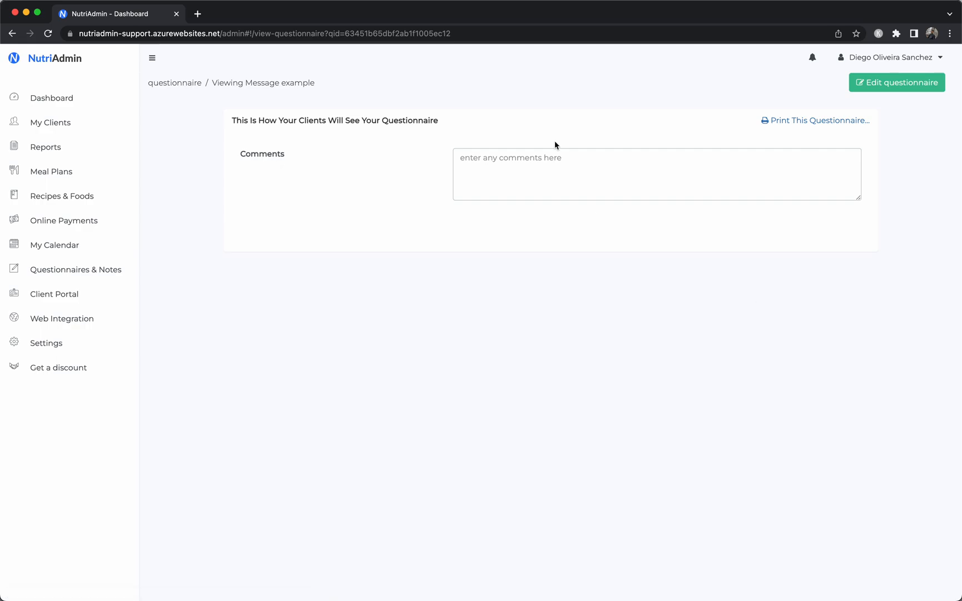
{"action": "double_click", "coordinate": [254, 156]}
{"action": "left_click", "coordinate": [571, 187]}
{"action": "left_click", "coordinate": [397, 189]}
{"action": "left_click", "coordinate": [566, 163]}
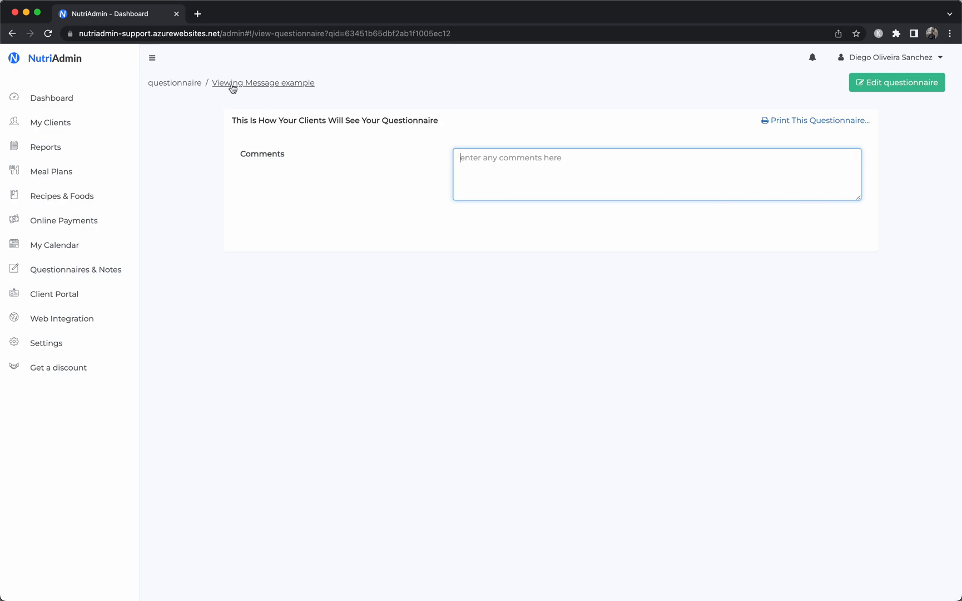
{"action": "left_click", "coordinate": [195, 84]}
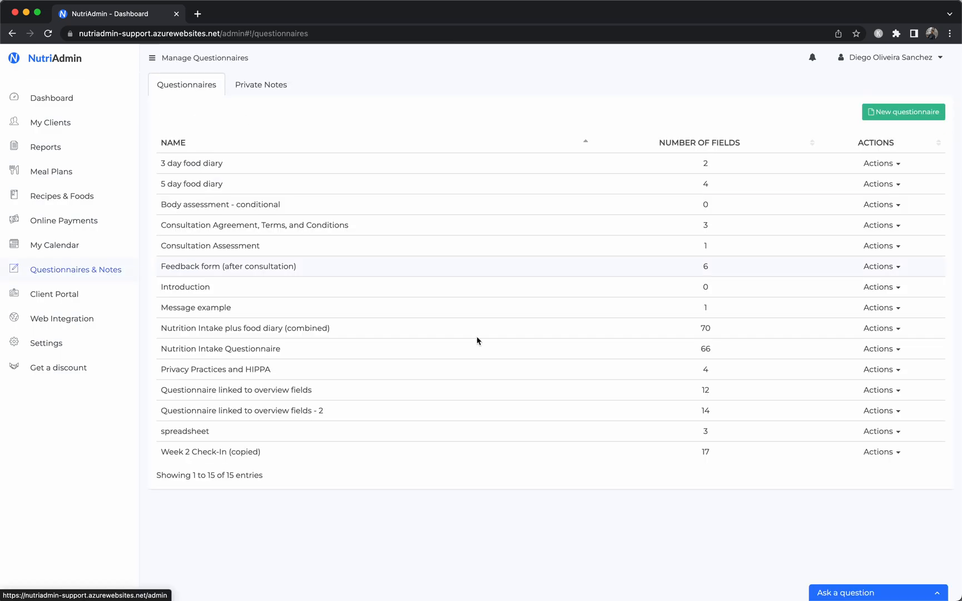
Step: Open the default email content of the Message example questionnaire and review its email subject and heading
{"action": "left_click", "coordinate": [884, 309]}
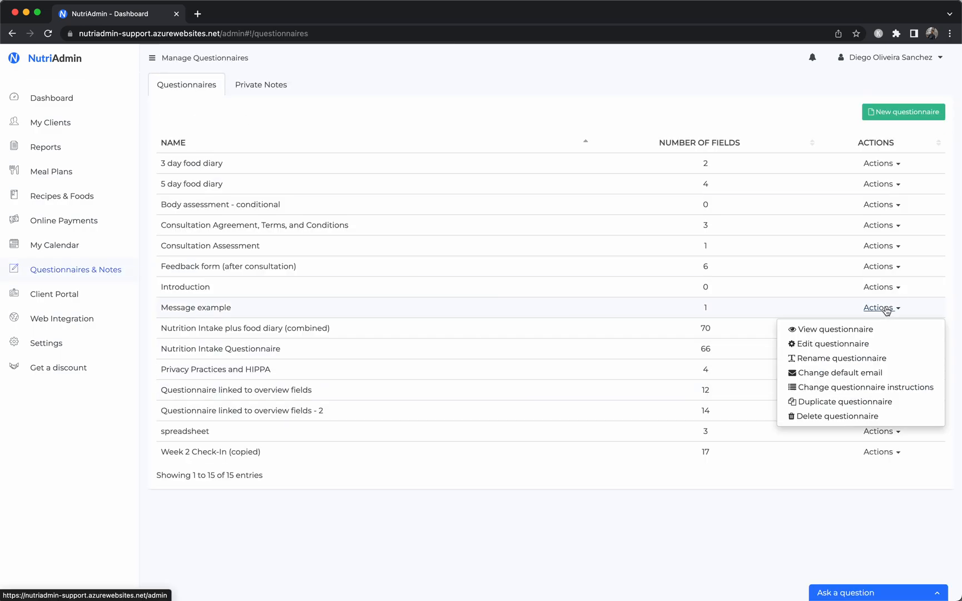
{"action": "left_click", "coordinate": [859, 373]}
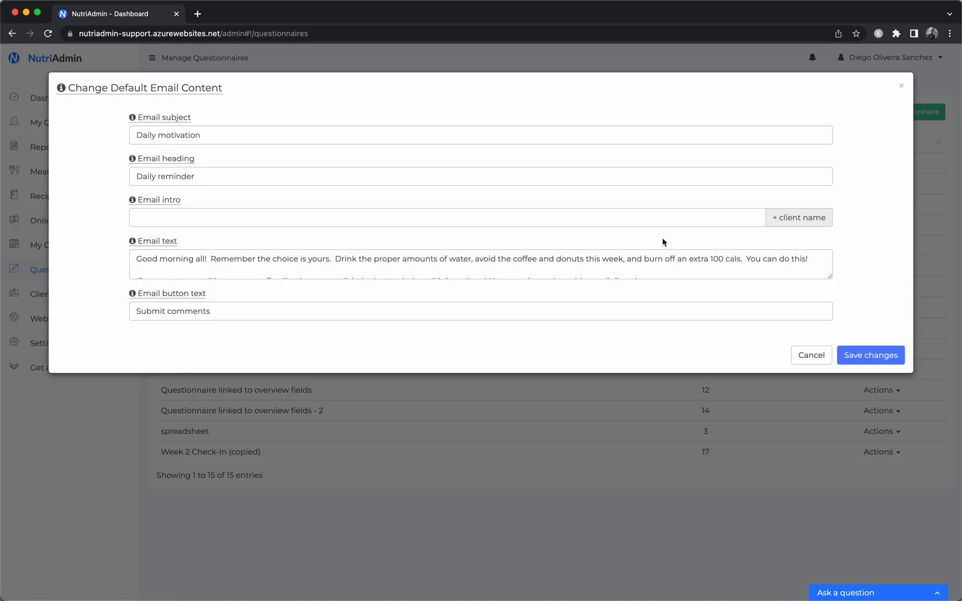
{"action": "triple_click", "coordinate": [268, 142]}
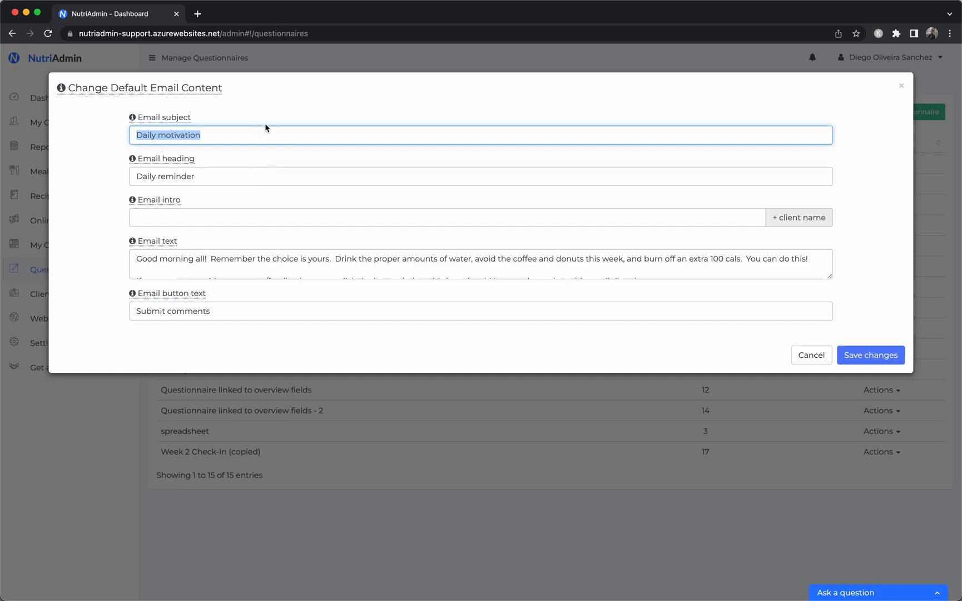
{"action": "triple_click", "coordinate": [249, 174]}
{"action": "scroll", "coordinate": [249, 171], "scroll_direction": "down", "scroll_amount": 1}
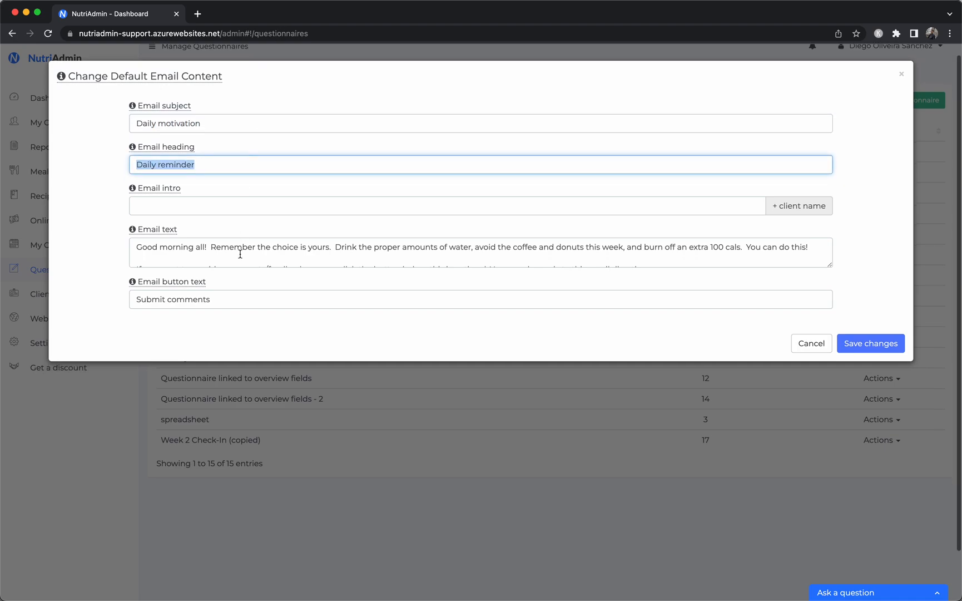
Step: Read through the default email's full text and button text, and close it without saving changes
{"action": "triple_click", "coordinate": [242, 245]}
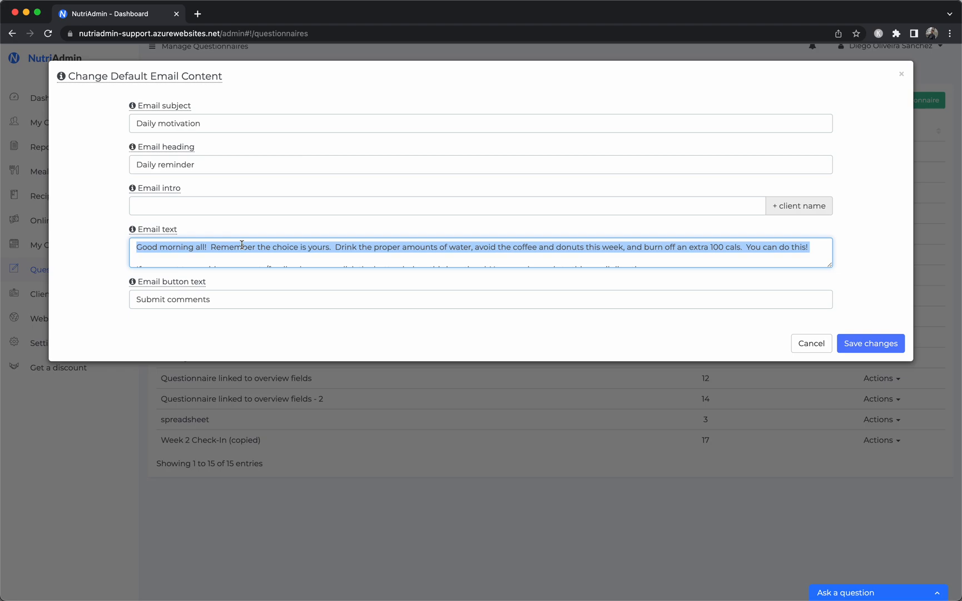
{"action": "left_click", "coordinate": [242, 245]}
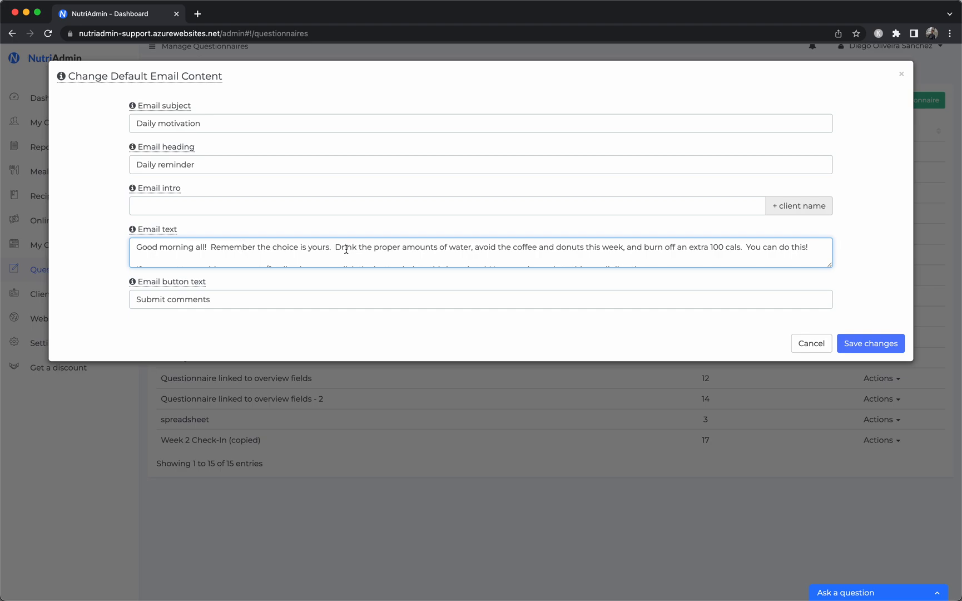
{"action": "scroll", "coordinate": [590, 249], "scroll_direction": "down", "scroll_amount": 2}
{"action": "scroll", "coordinate": [590, 249], "scroll_direction": "up", "scroll_amount": 2}
{"action": "scroll", "coordinate": [590, 250], "scroll_direction": "down", "scroll_amount": 2}
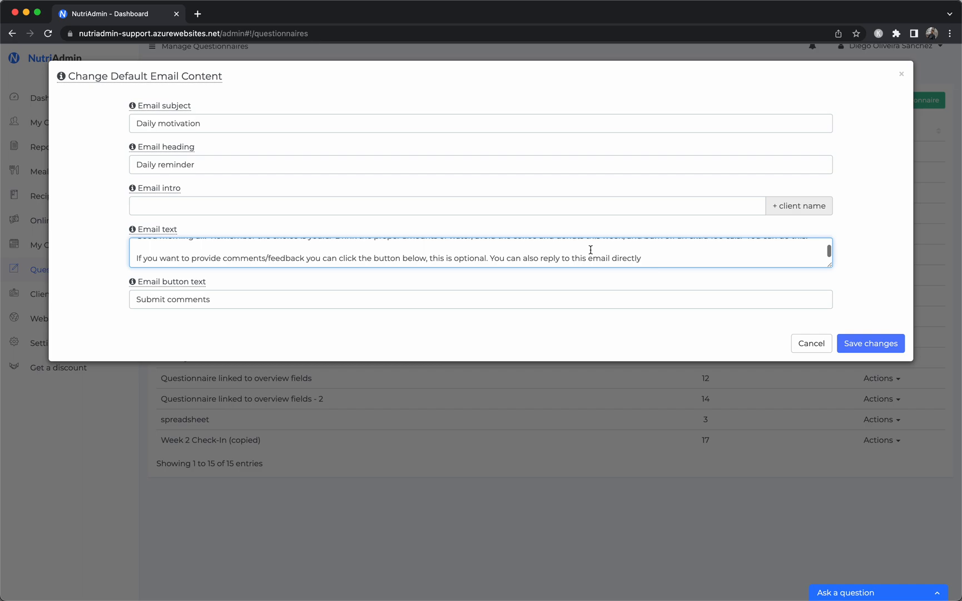
{"action": "scroll", "coordinate": [589, 251], "scroll_direction": "down", "scroll_amount": 1}
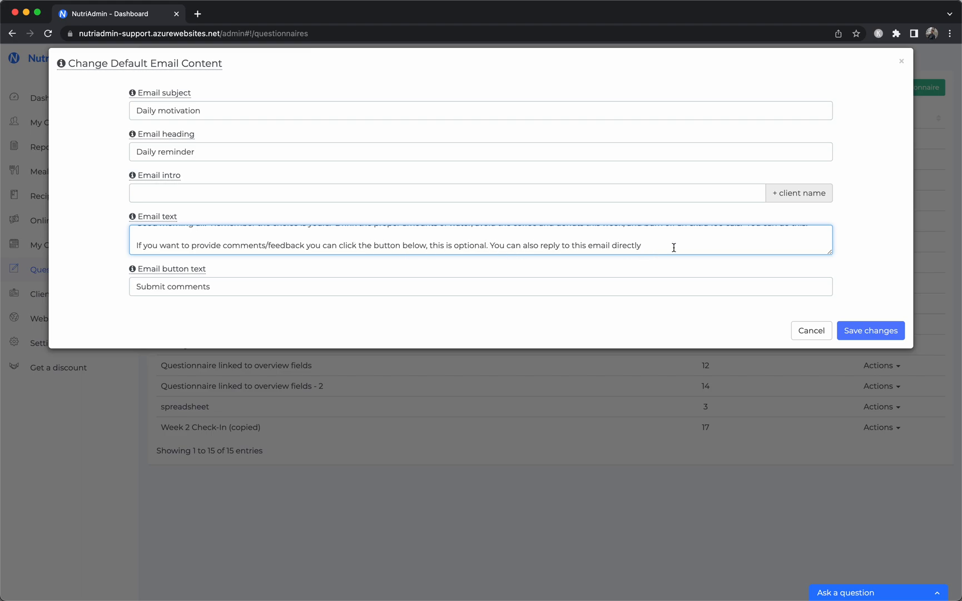
{"action": "left_click", "coordinate": [218, 281]}
{"action": "triple_click", "coordinate": [218, 282]}
{"action": "left_click", "coordinate": [264, 290]}
{"action": "left_click", "coordinate": [812, 330]}
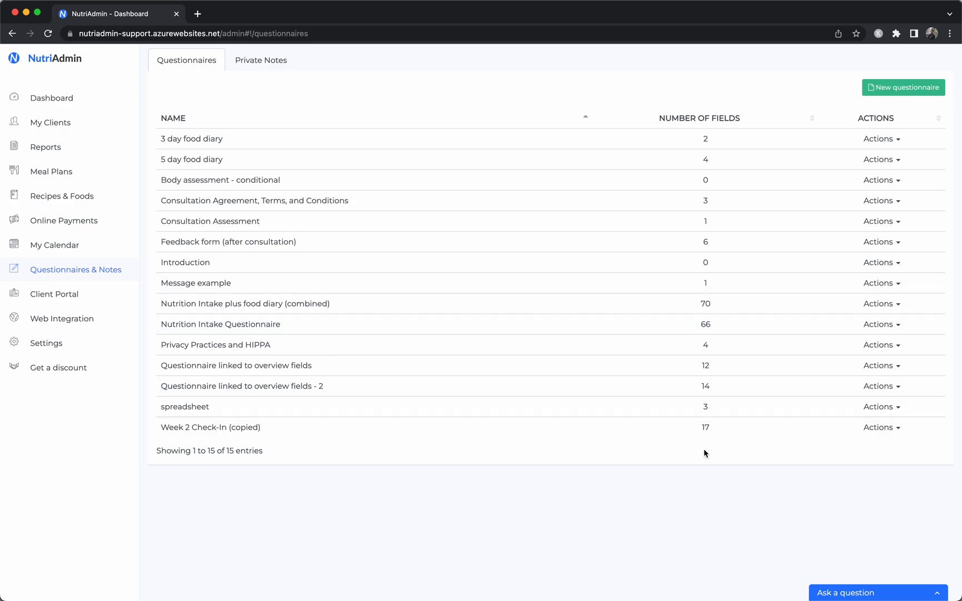
Step: View the Message example questionnaire once more as clients see it, and go back to the questionnaire list
{"action": "left_click", "coordinate": [879, 282]}
{"action": "left_click", "coordinate": [861, 307]}
{"action": "left_click", "coordinate": [506, 176]}
{"action": "left_click", "coordinate": [405, 221]}
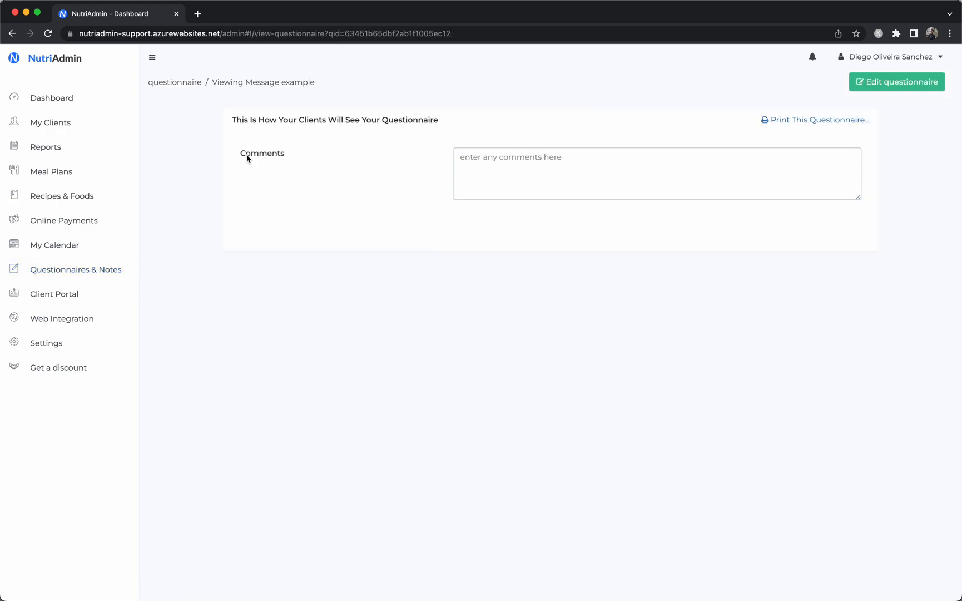
{"action": "left_click", "coordinate": [167, 83]}
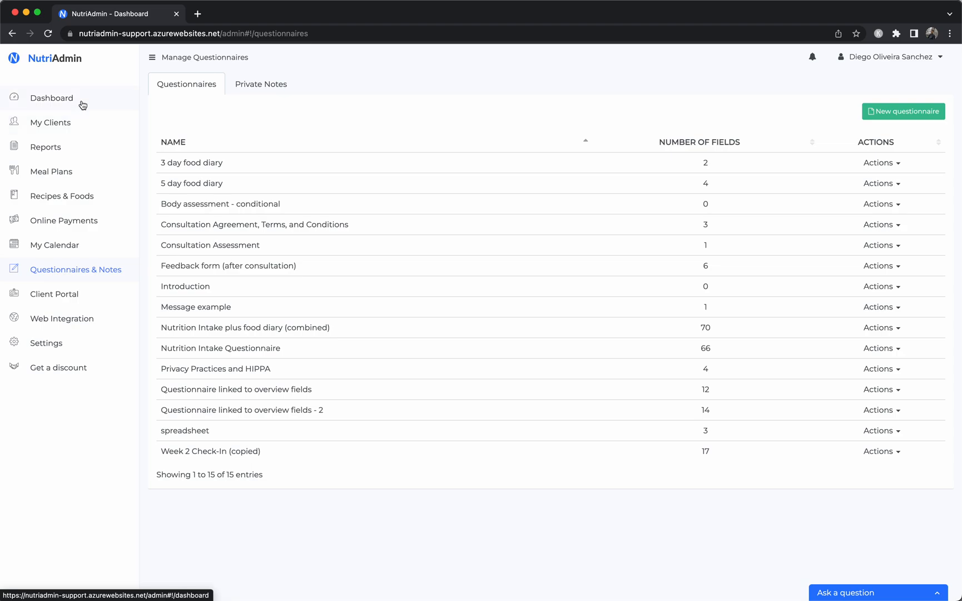
Step: From the dashboard, preview the email for sending the Message example questionnaire to the first client listed
{"action": "left_click", "coordinate": [83, 105]}
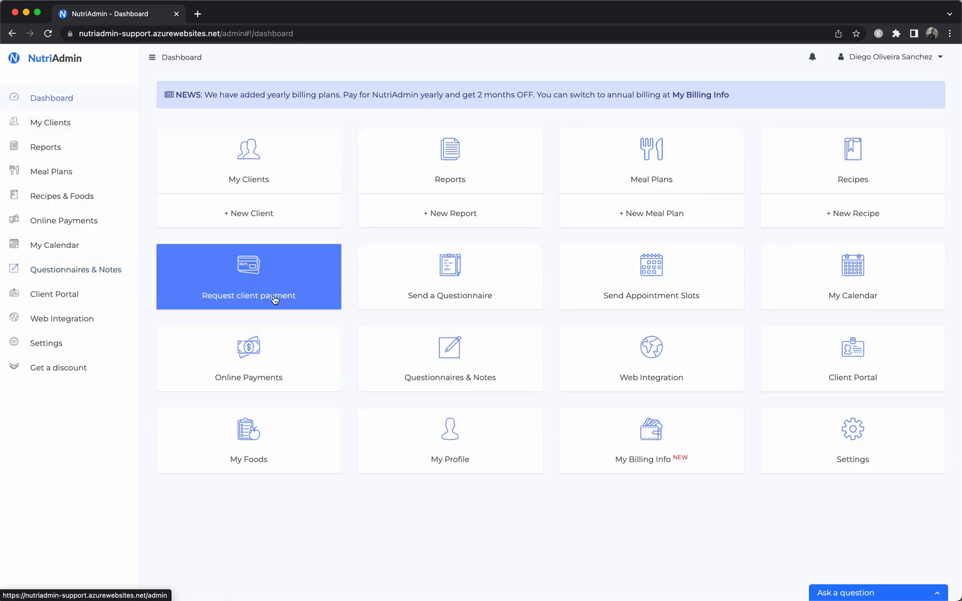
{"action": "left_click", "coordinate": [432, 276]}
{"action": "left_click", "coordinate": [439, 370]}
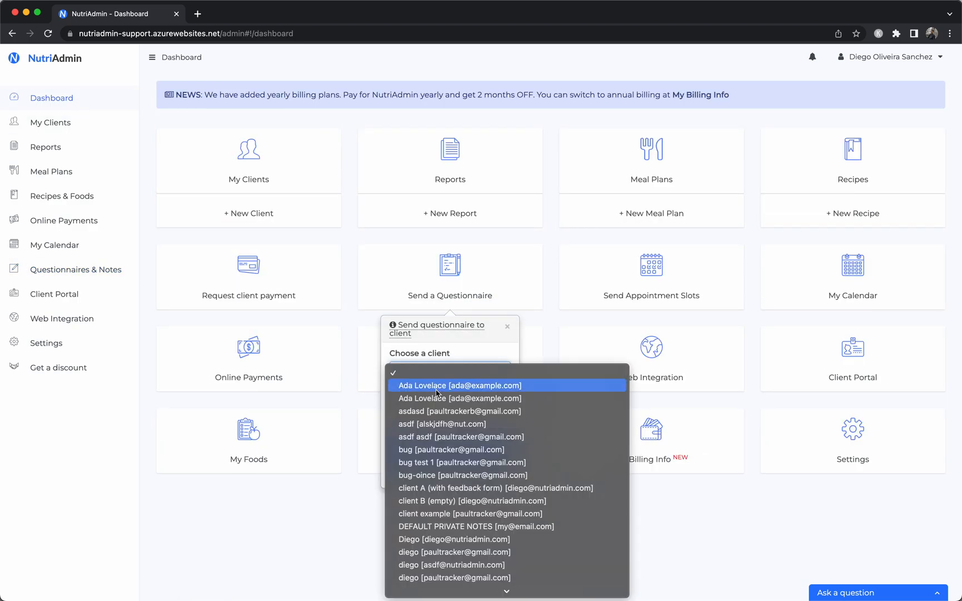
{"action": "left_click", "coordinate": [436, 389]}
{"action": "left_click", "coordinate": [434, 422]}
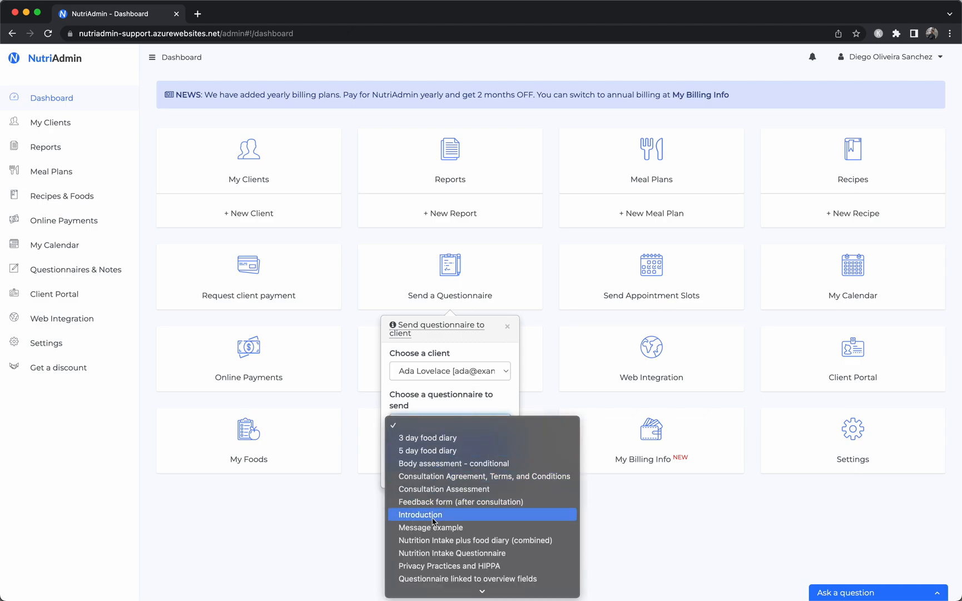
{"action": "left_click", "coordinate": [437, 526]}
{"action": "left_click", "coordinate": [443, 449]}
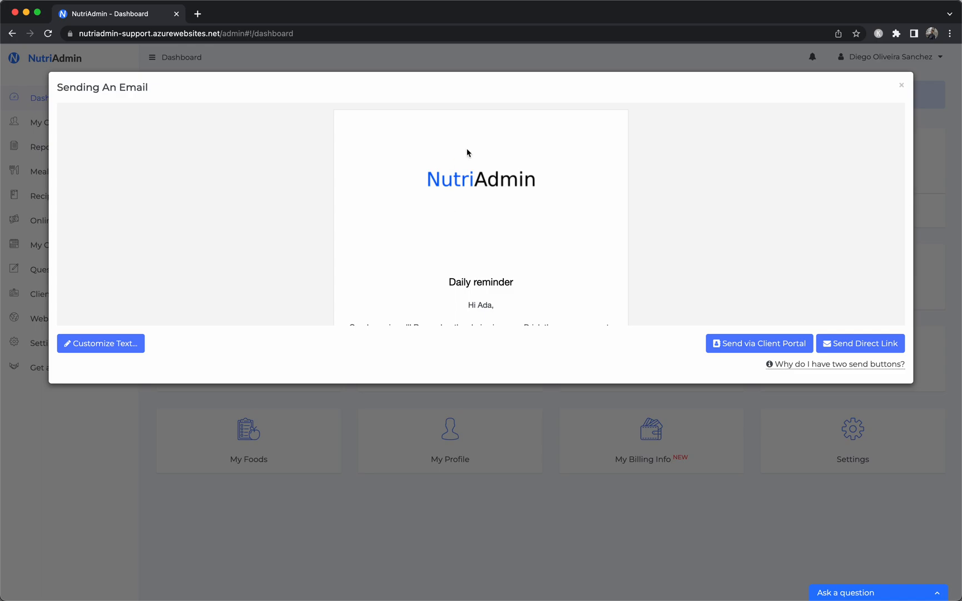
Step: Examine the email preview's heading, message, comments button and signature, and close it without sending
{"action": "scroll", "coordinate": [512, 215], "scroll_direction": "down", "scroll_amount": 3}
{"action": "scroll", "coordinate": [512, 215], "scroll_direction": "down", "scroll_amount": 3}
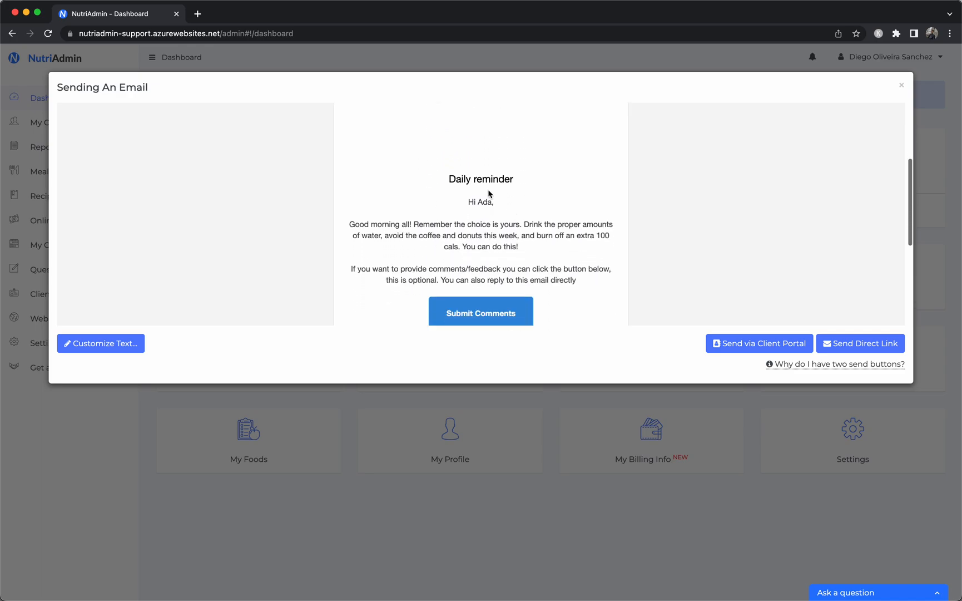
{"action": "triple_click", "coordinate": [440, 198]}
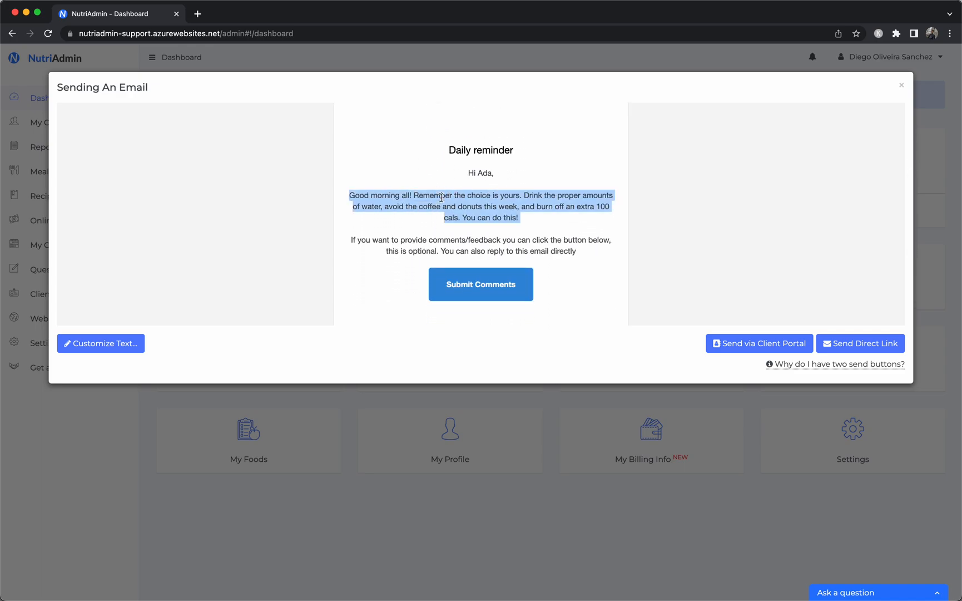
{"action": "triple_click", "coordinate": [502, 201]}
{"action": "left_click", "coordinate": [501, 201]}
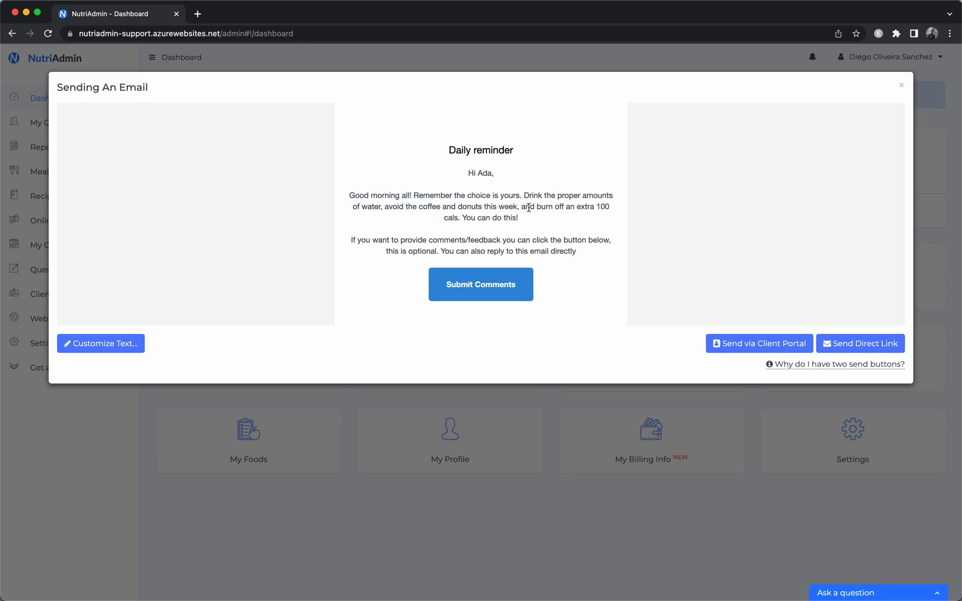
{"action": "scroll", "coordinate": [501, 205], "scroll_direction": "down", "scroll_amount": 2}
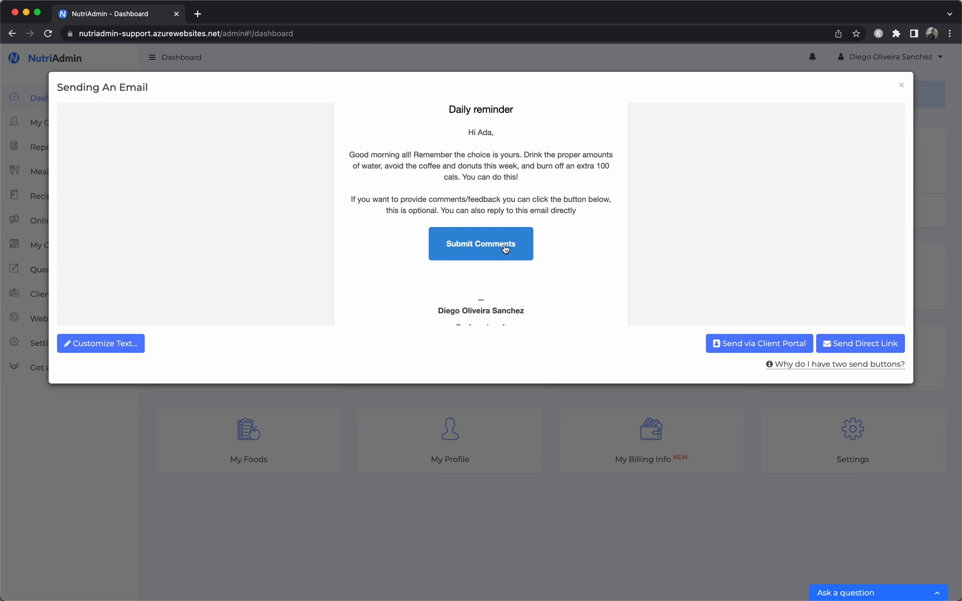
{"action": "scroll", "coordinate": [541, 262], "scroll_direction": "down", "scroll_amount": 2}
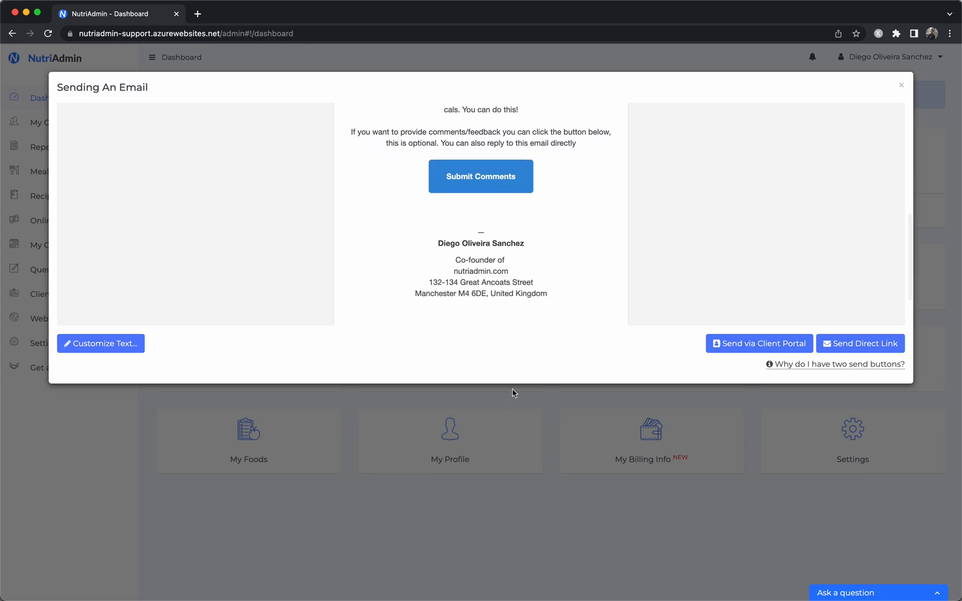
{"action": "left_click", "coordinate": [504, 418]}
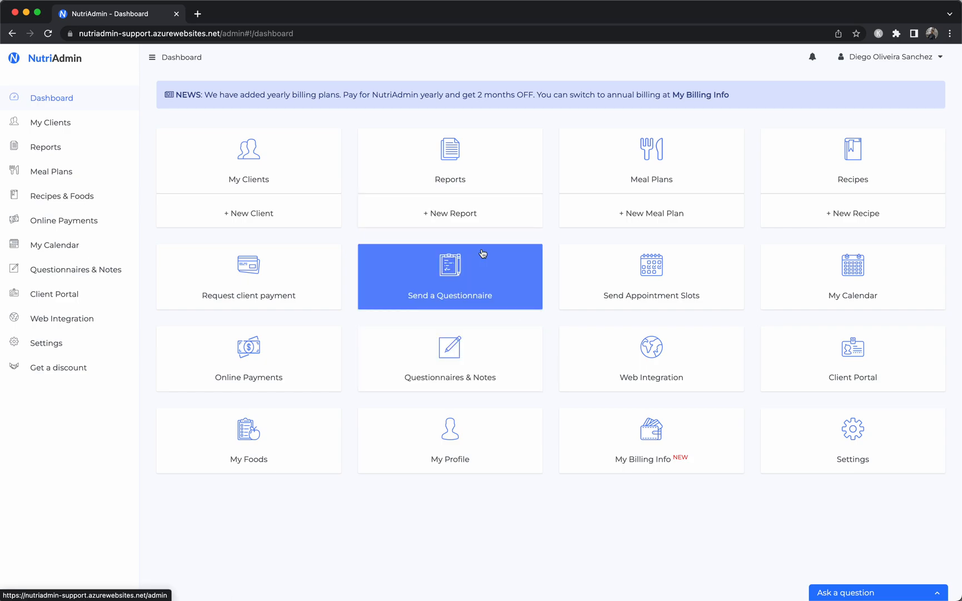
Step: Start sending a single questionnaire to multiple clients, choose Message example, and continue to the client selection
{"action": "left_click", "coordinate": [402, 267]}
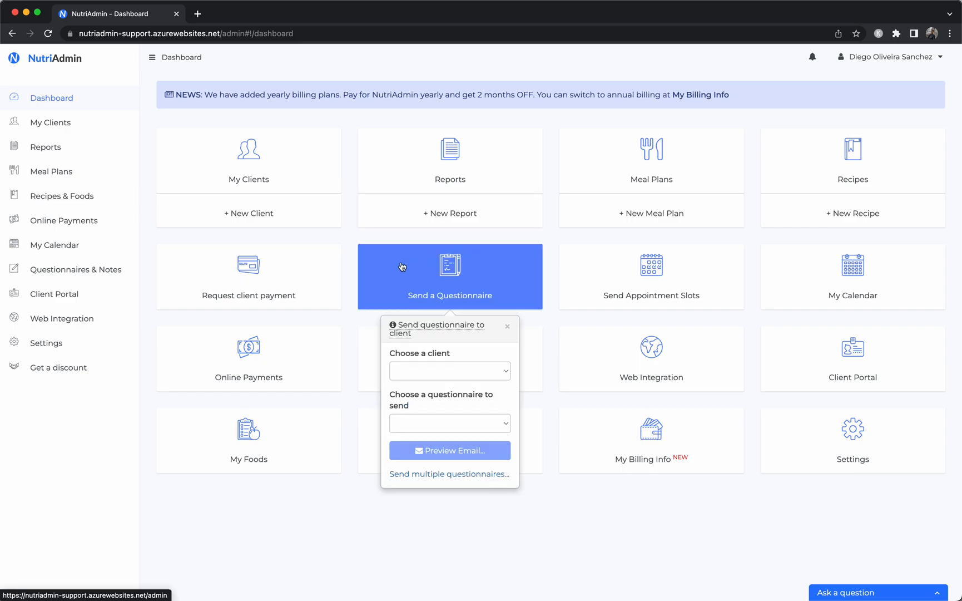
{"action": "left_click", "coordinate": [401, 473]}
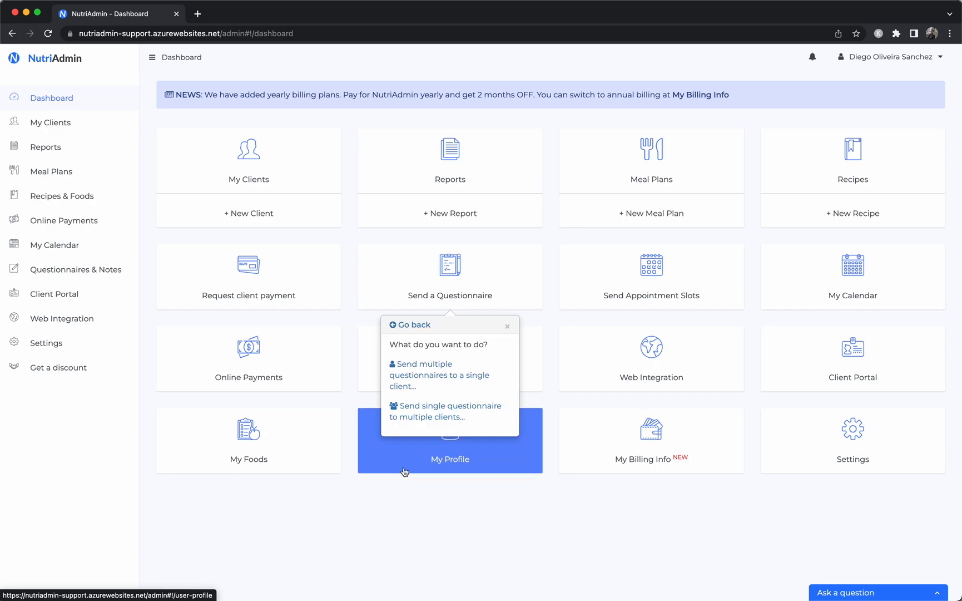
{"action": "left_click", "coordinate": [426, 413]}
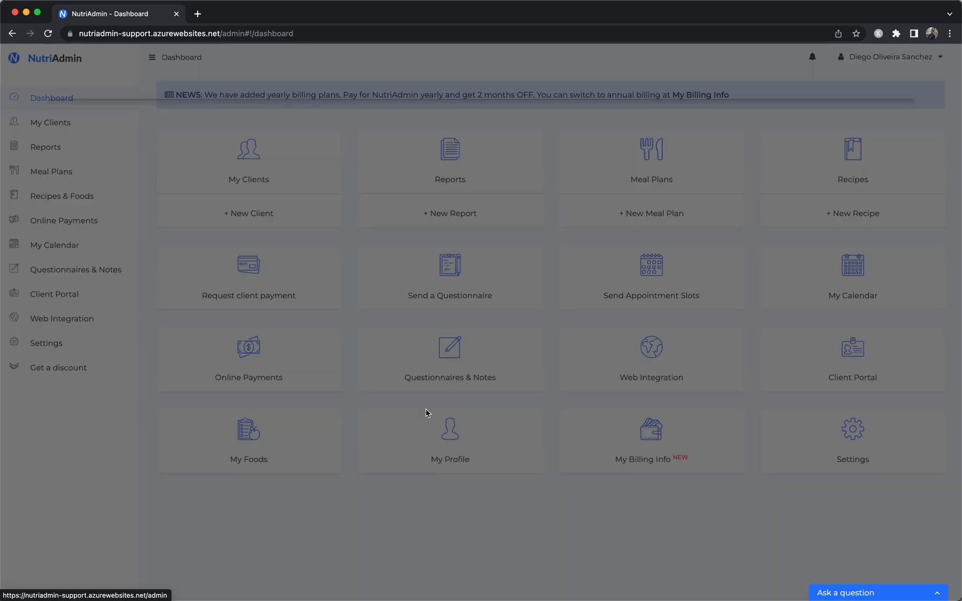
{"action": "left_click", "coordinate": [361, 163]}
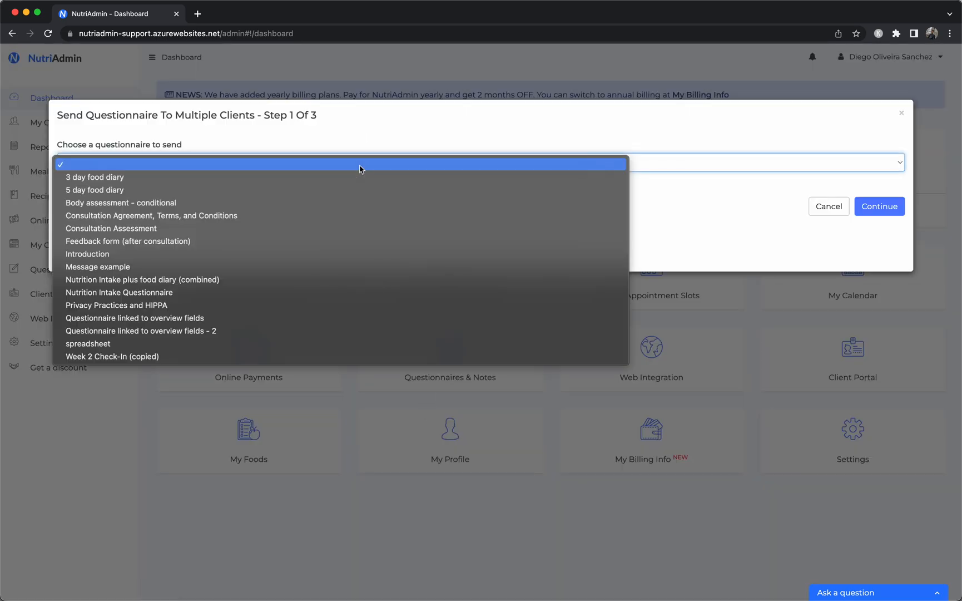
{"action": "key", "text": "Return"}
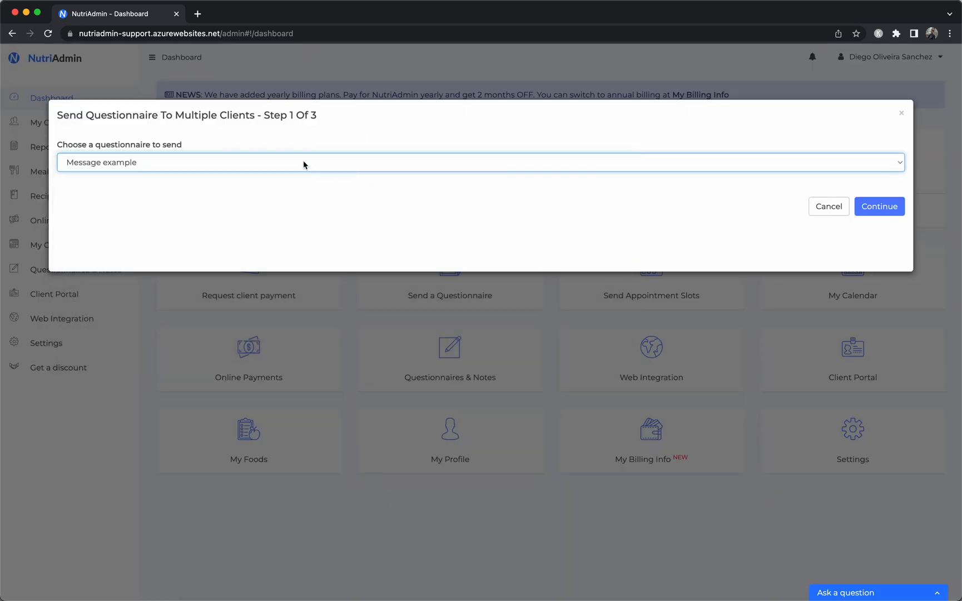
{"action": "left_click", "coordinate": [877, 205]}
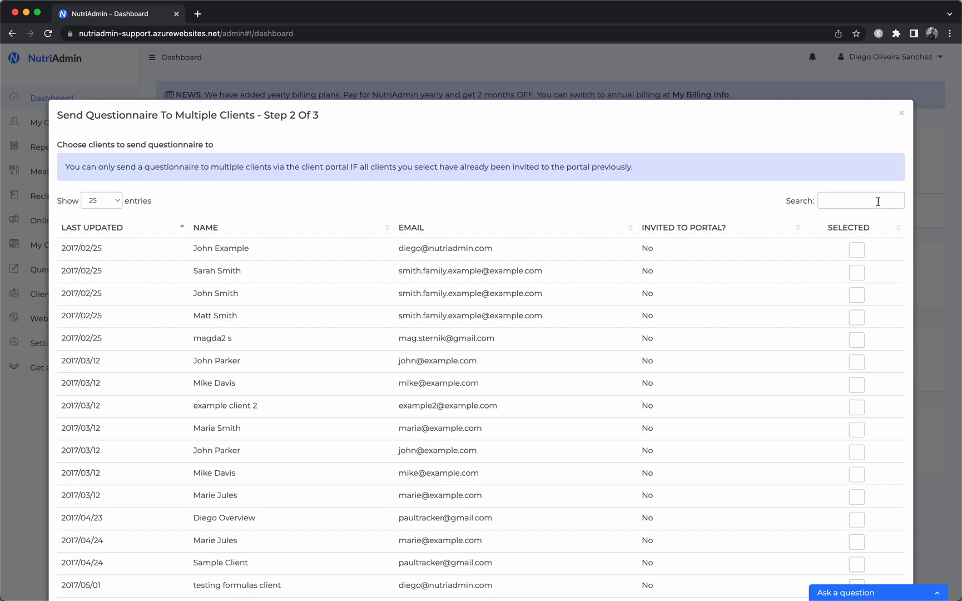
Step: Select the first eleven clients in the list as recipients of the questionnaire
{"action": "left_click", "coordinate": [862, 255]}
{"action": "left_click", "coordinate": [859, 272]}
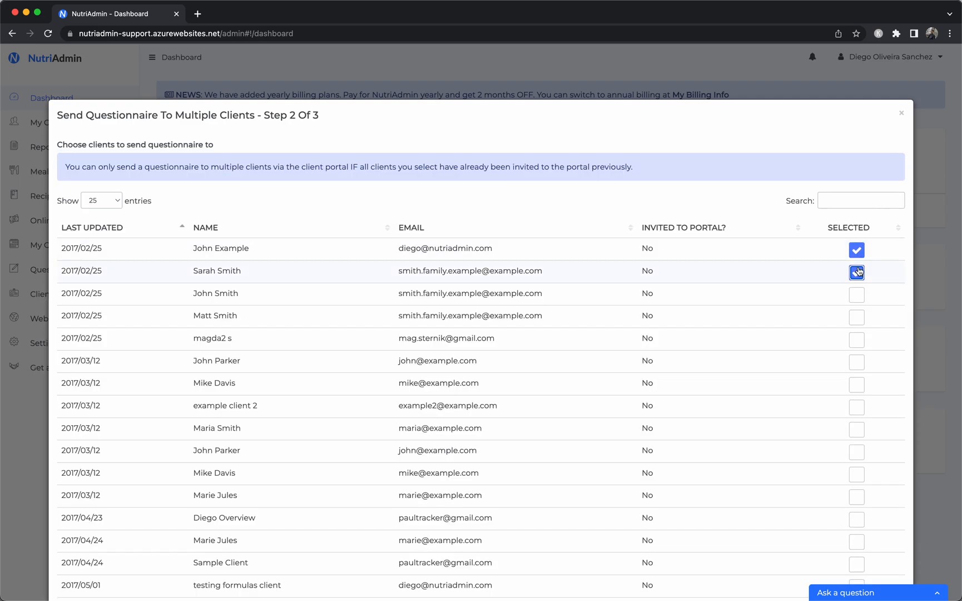
{"action": "scroll", "coordinate": [860, 271], "scroll_direction": "down", "scroll_amount": 1}
{"action": "left_click", "coordinate": [857, 281]}
{"action": "left_click", "coordinate": [856, 303]}
{"action": "left_click", "coordinate": [856, 330]}
{"action": "left_click", "coordinate": [856, 348]}
{"action": "left_click", "coordinate": [856, 370]}
{"action": "left_click", "coordinate": [857, 393]}
{"action": "scroll", "coordinate": [856, 397], "scroll_direction": "down", "scroll_amount": 3}
{"action": "left_click", "coordinate": [857, 357]}
{"action": "left_click", "coordinate": [857, 380]}
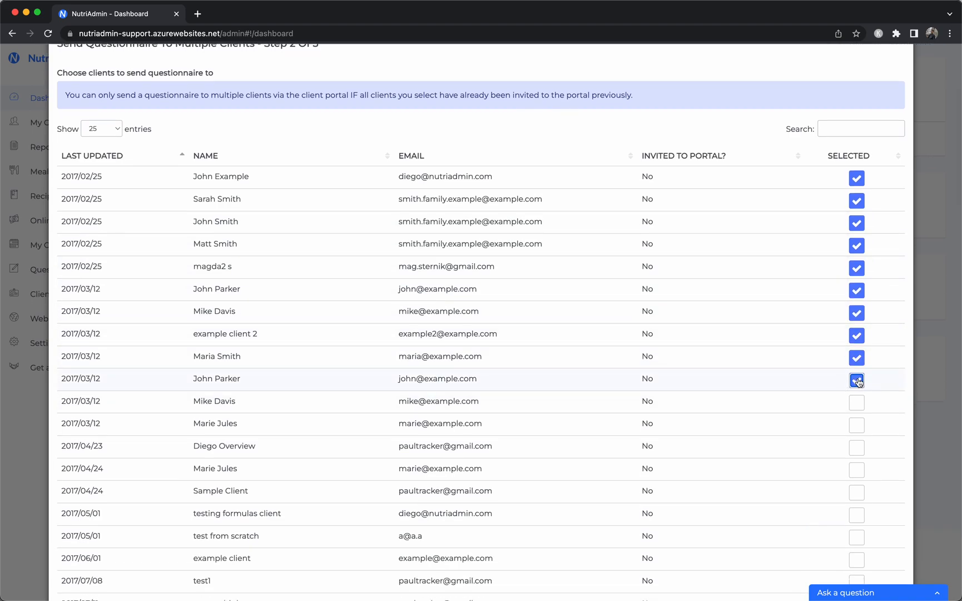
{"action": "left_click", "coordinate": [857, 402]}
{"action": "scroll", "coordinate": [857, 407], "scroll_direction": "down", "scroll_amount": 10}
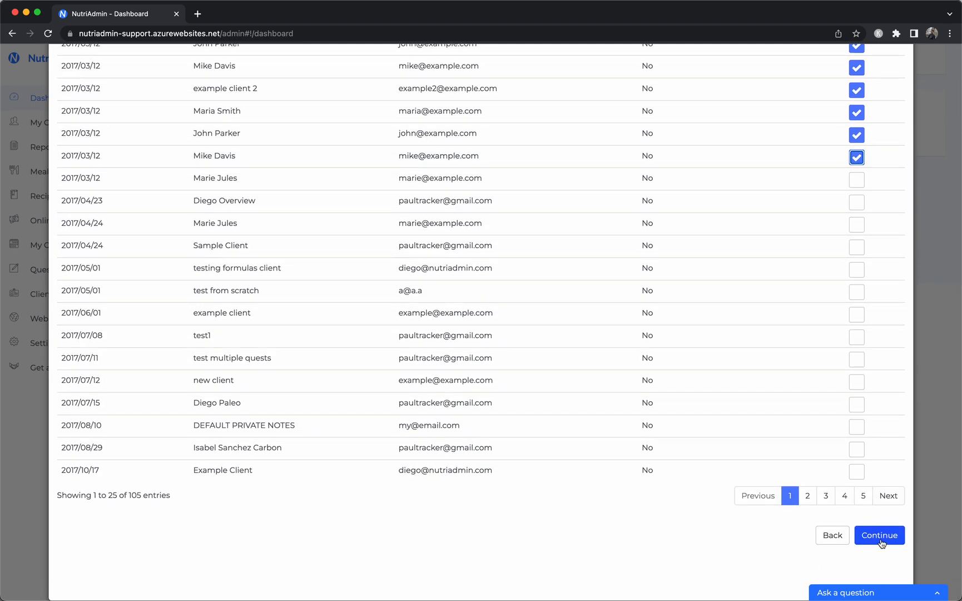
Step: Continue to the final review, check the questionnaire's recipients and the direct-link sending option, and close it without sending
{"action": "left_click", "coordinate": [881, 537]}
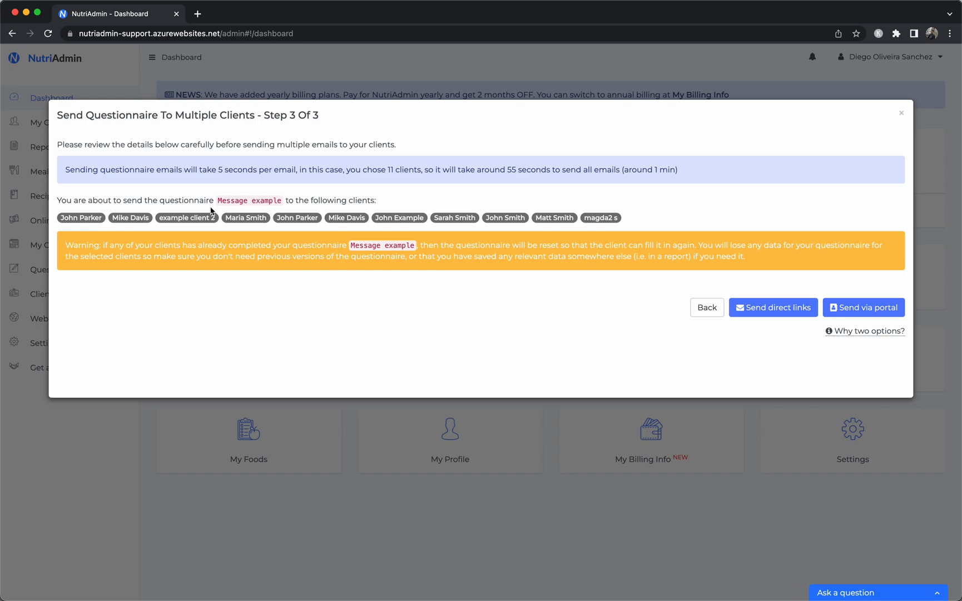
{"action": "triple_click", "coordinate": [218, 207]}
{"action": "triple_click", "coordinate": [208, 220]}
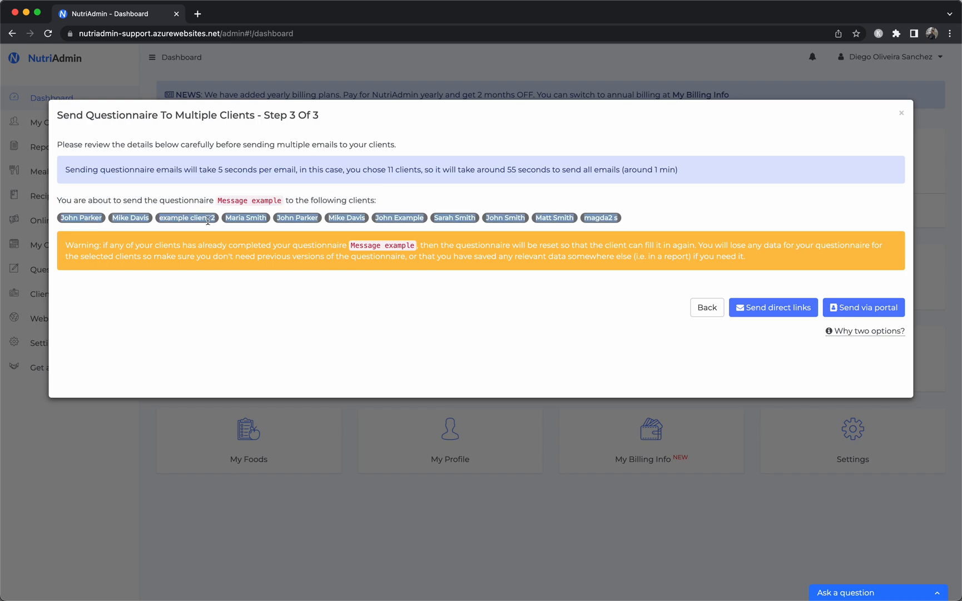
{"action": "left_click", "coordinate": [338, 306]}
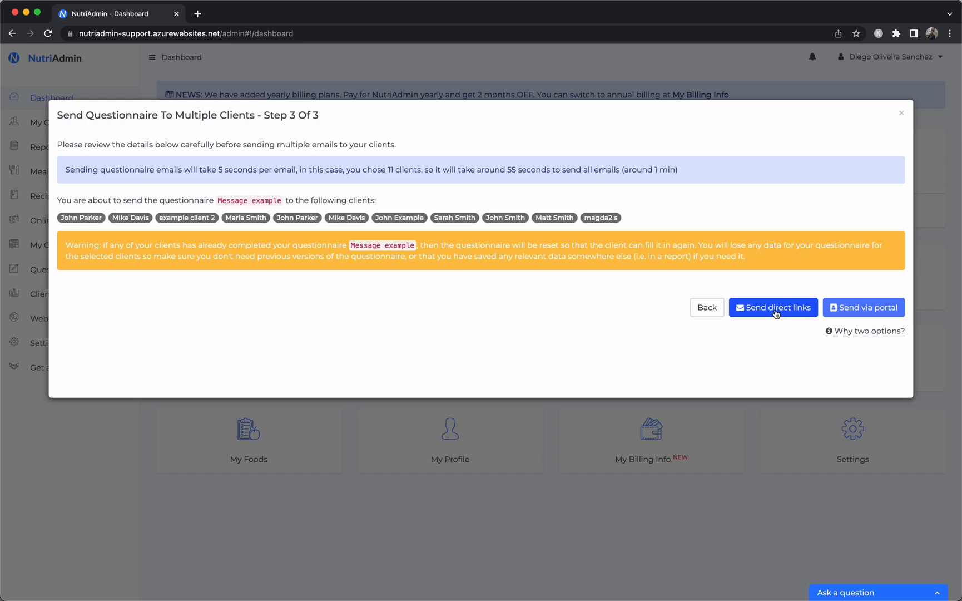
{"action": "left_click", "coordinate": [901, 113]}
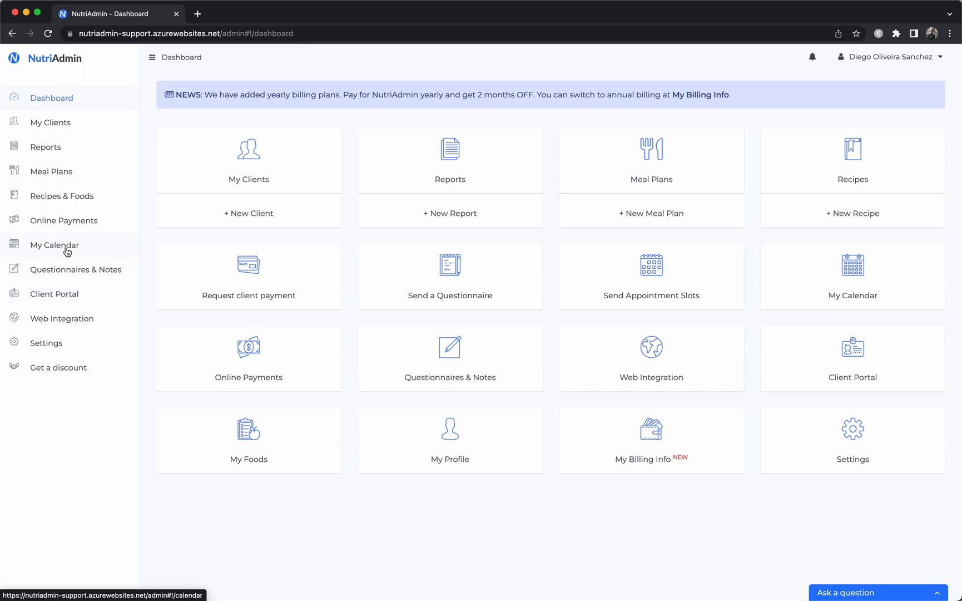
Step: View the questionnaires list and the form for creating a new questionnaire, and return to the dashboard without creating one
{"action": "left_click", "coordinate": [64, 272]}
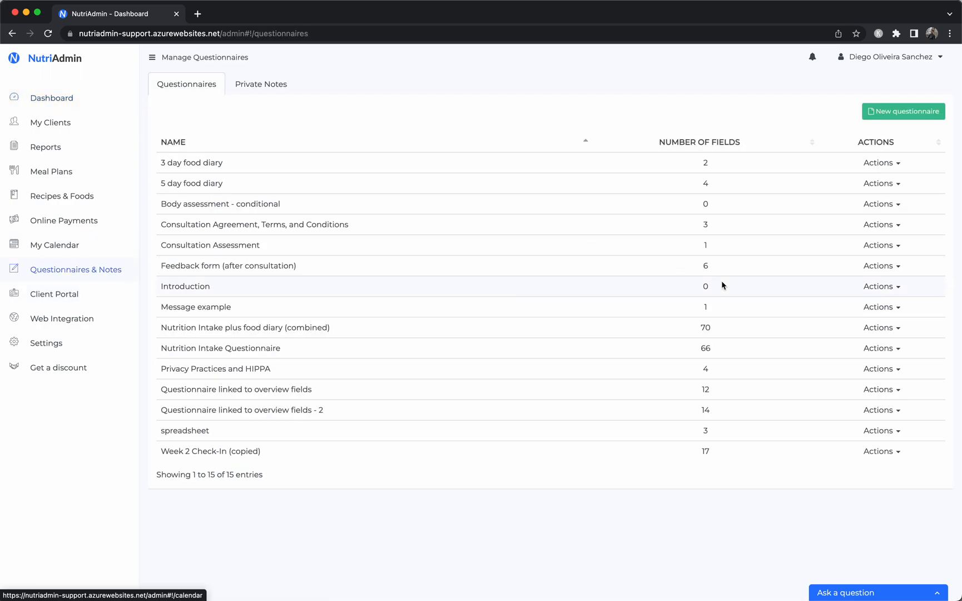
{"action": "left_click", "coordinate": [897, 112]}
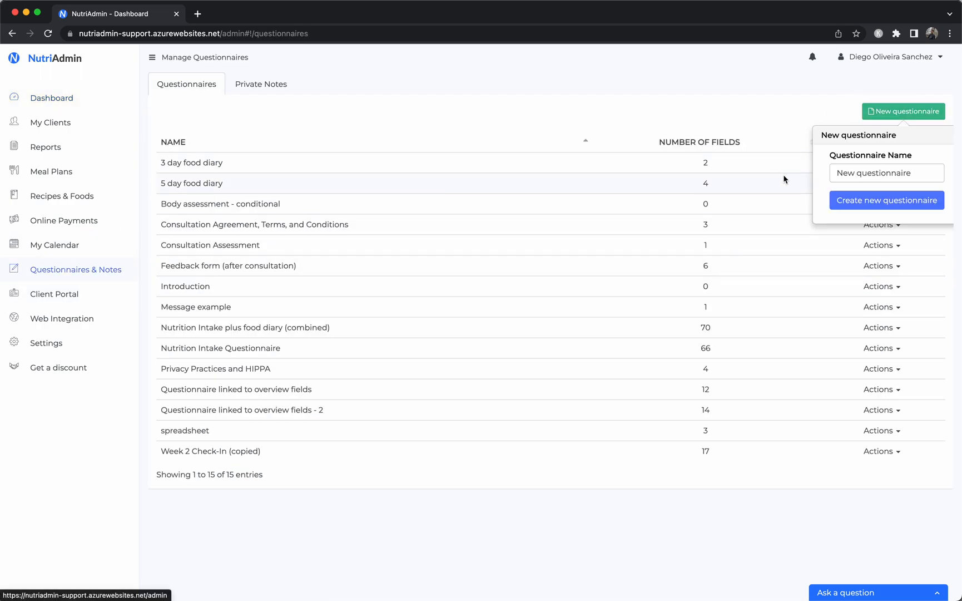
{"action": "left_click", "coordinate": [790, 111]}
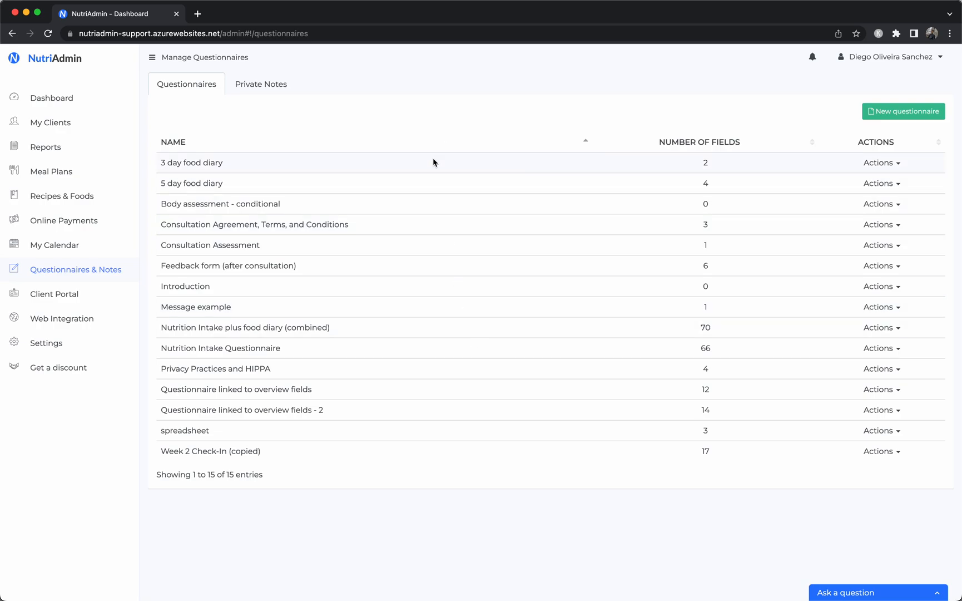
{"action": "left_click", "coordinate": [424, 139]}
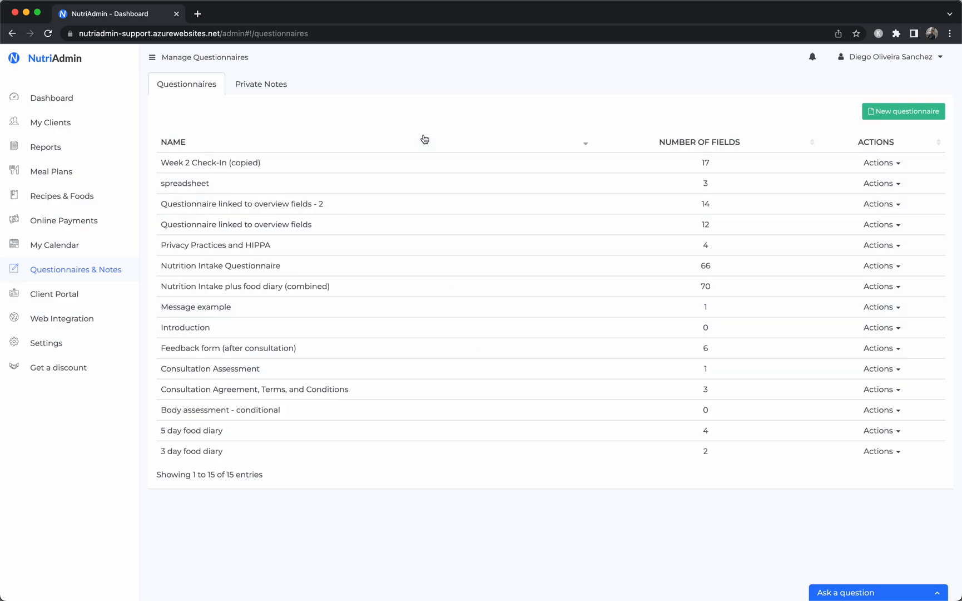
{"action": "left_click", "coordinate": [81, 101]}
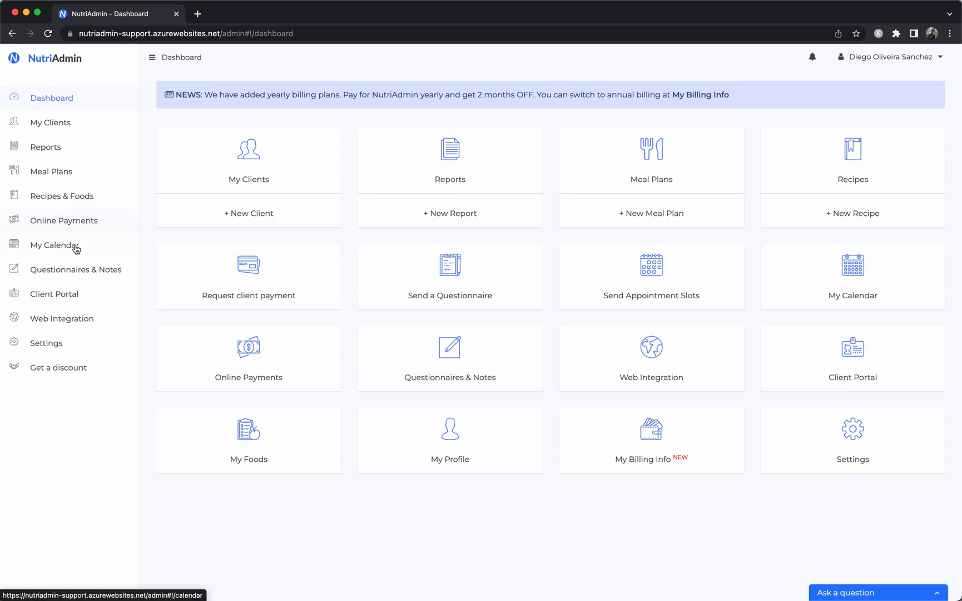
Step: Open the Message example questionnaire for editing from the questionnaires list
{"action": "left_click", "coordinate": [78, 270]}
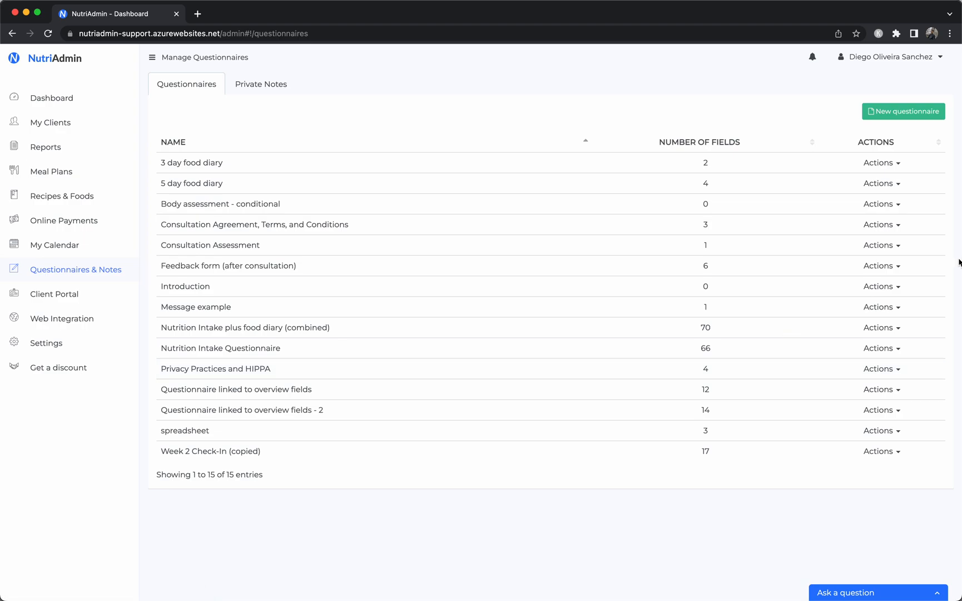
{"action": "left_click", "coordinate": [881, 308]}
{"action": "left_click", "coordinate": [846, 341]}
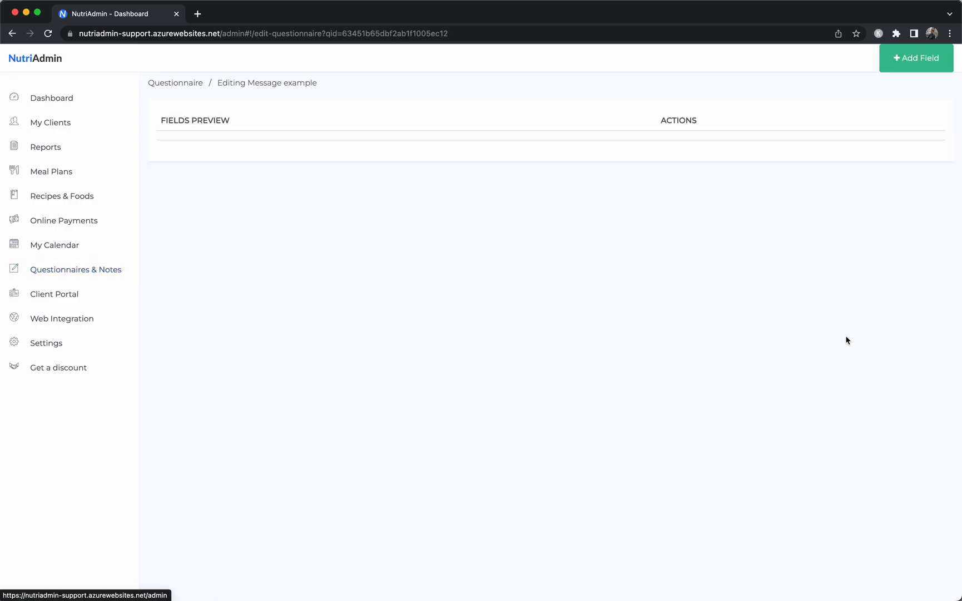
Step: Define a new Paragraph(s)/Long text field named "feedback or comments" with the instructions "please enter any comments you have here and submit"
{"action": "left_click", "coordinate": [917, 66]}
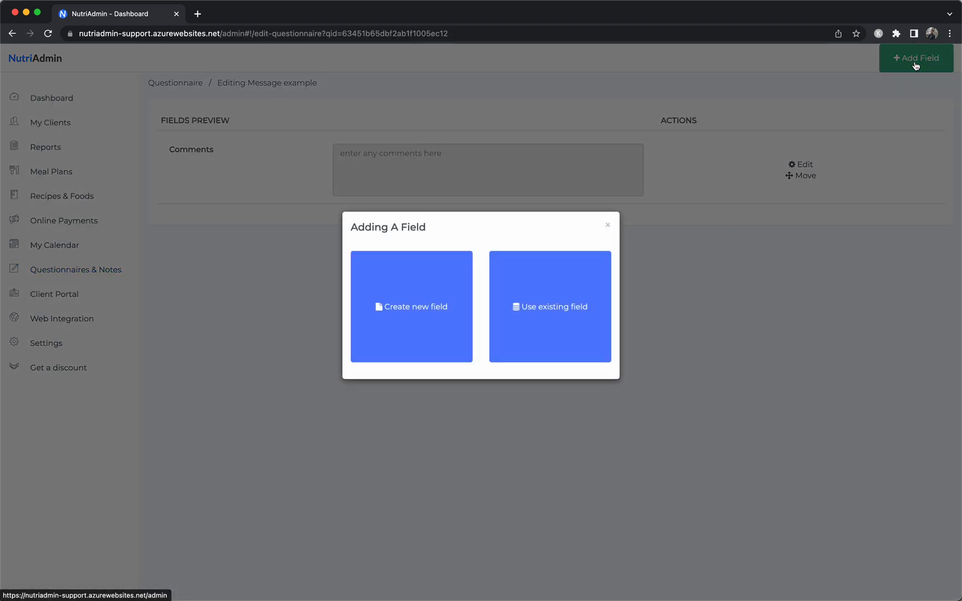
{"action": "left_click", "coordinate": [422, 326]}
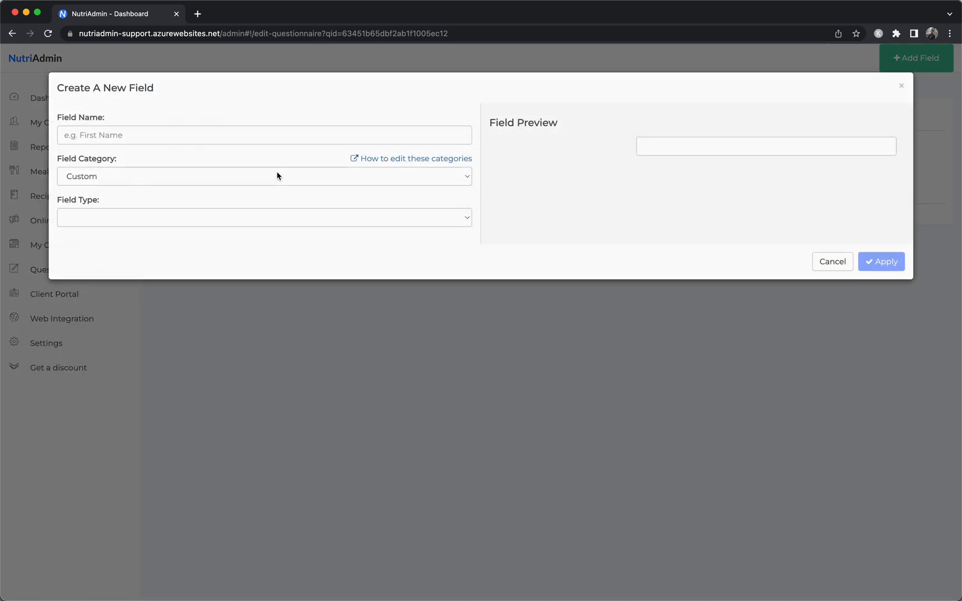
{"action": "left_click", "coordinate": [202, 126]}
{"action": "type", "text": "feedback or"}
{"action": "type", "text": "comments"}
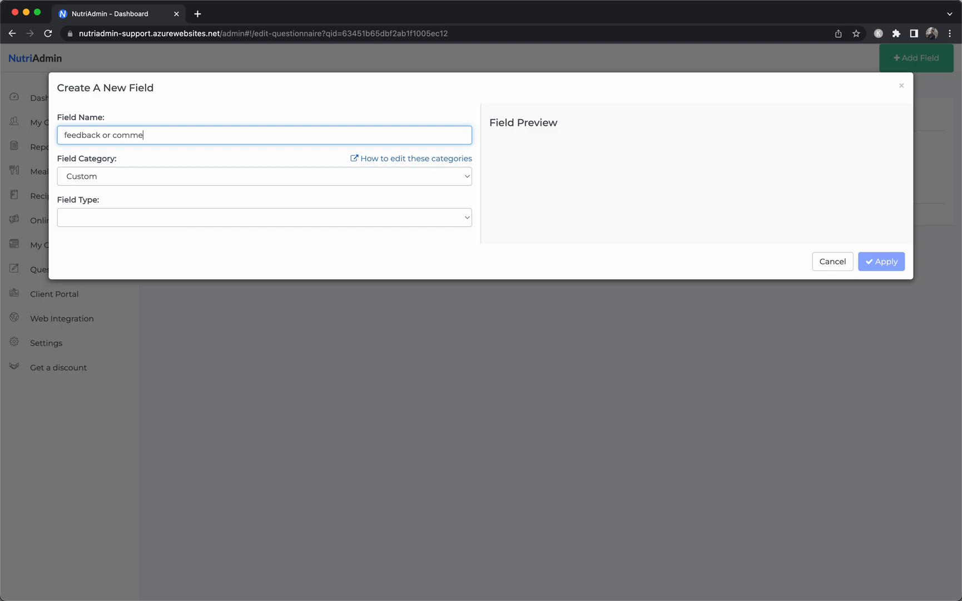
{"action": "left_click", "coordinate": [160, 221]}
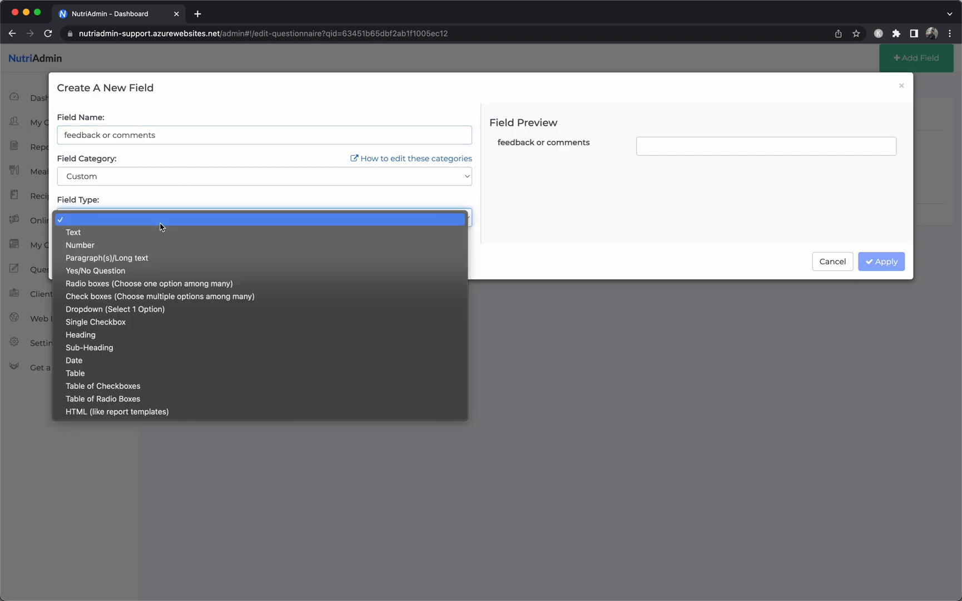
{"action": "left_click", "coordinate": [156, 258]}
{"action": "left_click", "coordinate": [137, 251]}
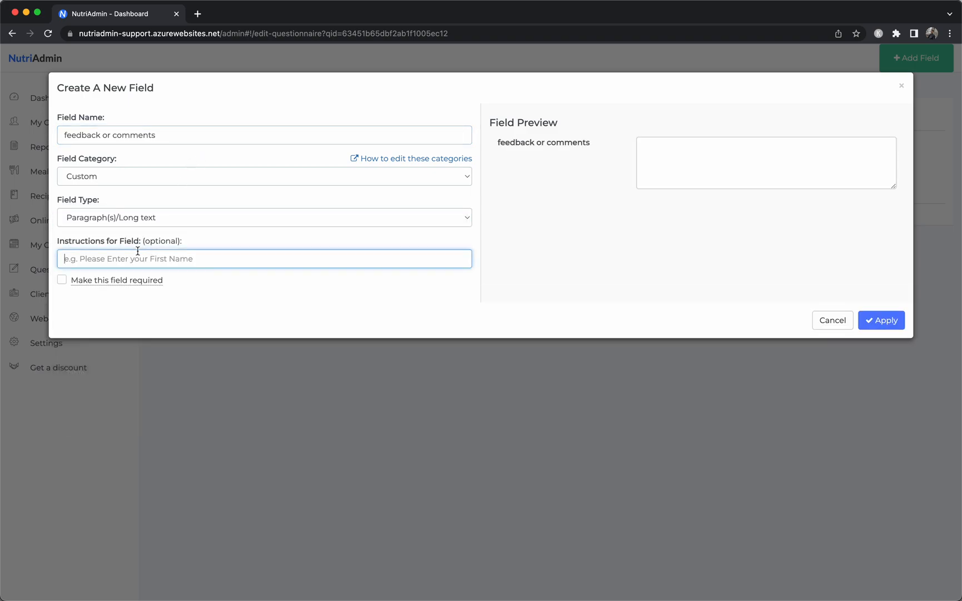
{"action": "type", "text": "please enter any "}
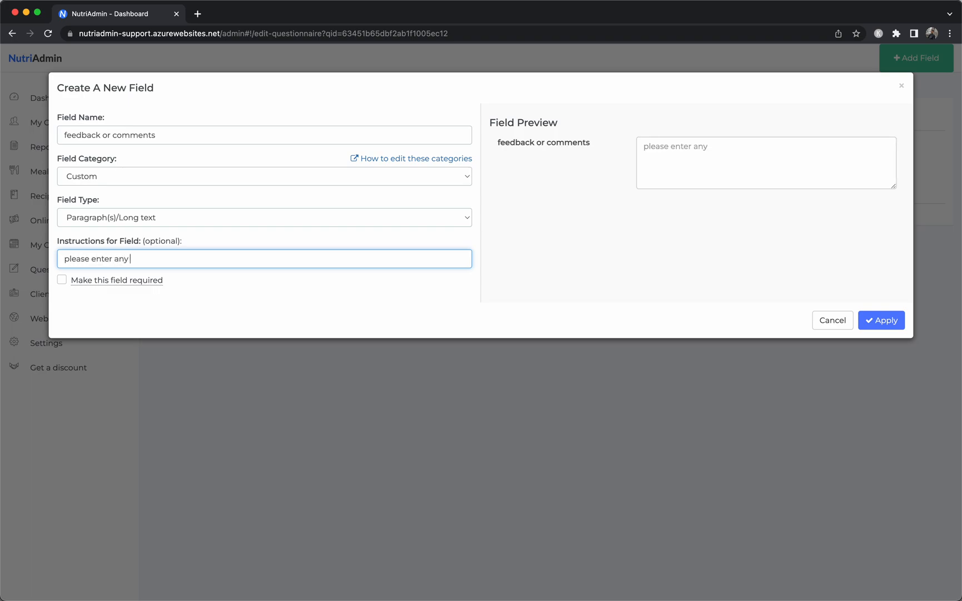
{"action": "type", "text": "comments you have here and submit"}
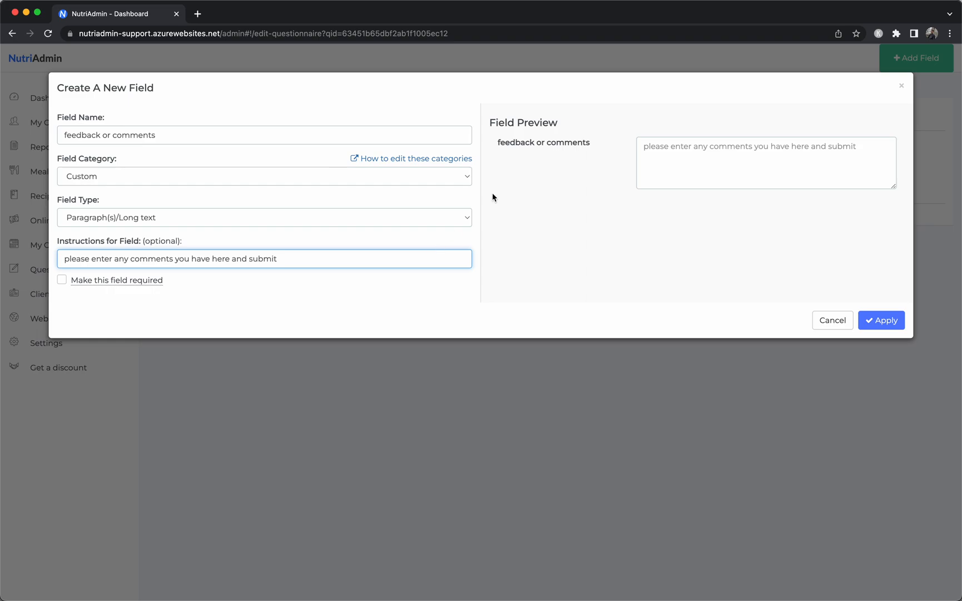
Step: Apply the new field, insert it below the Comments field in the questionnaire, and return to the dashboard
{"action": "left_click", "coordinate": [870, 321]}
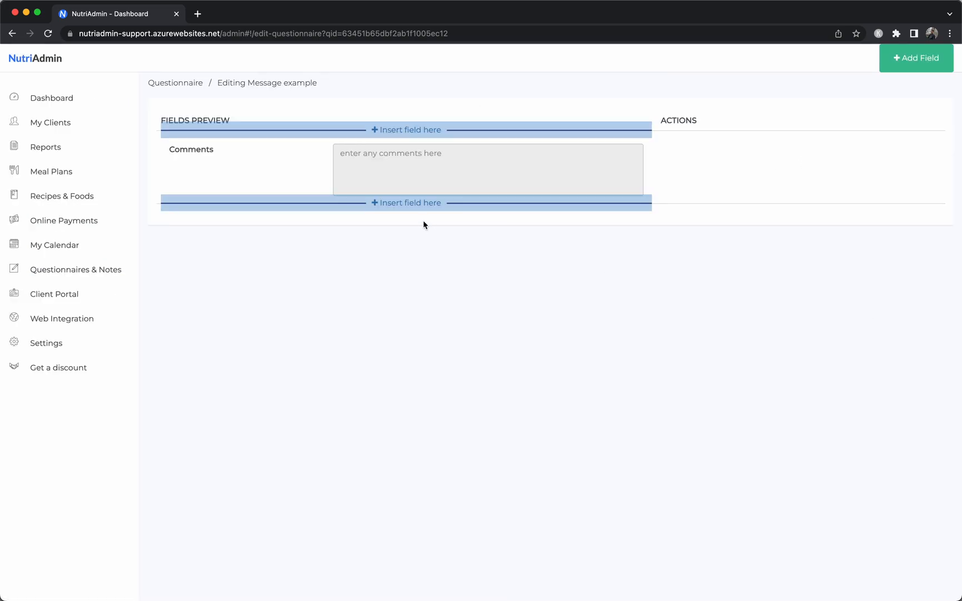
{"action": "left_click", "coordinate": [411, 203]}
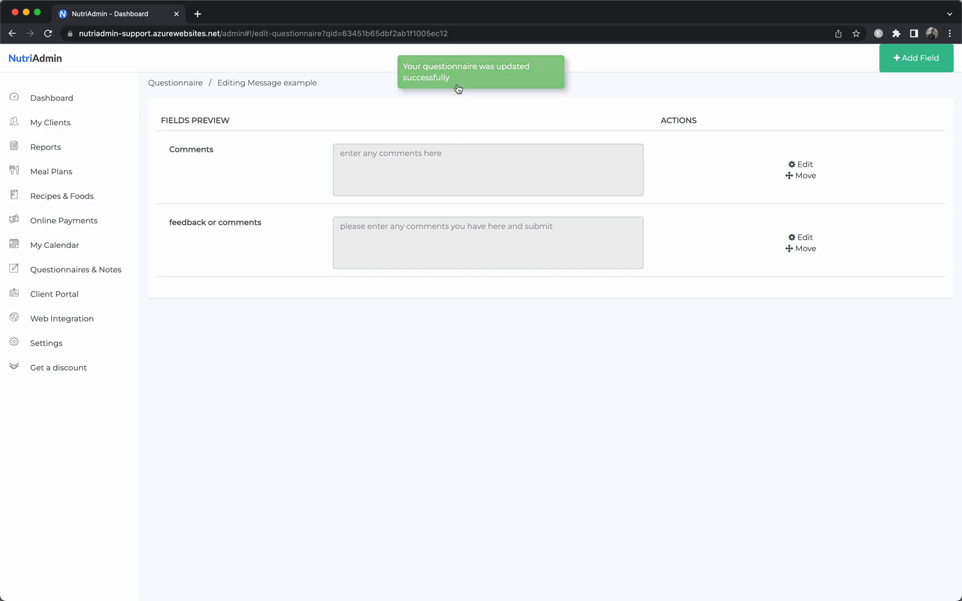
{"action": "left_click", "coordinate": [78, 98]}
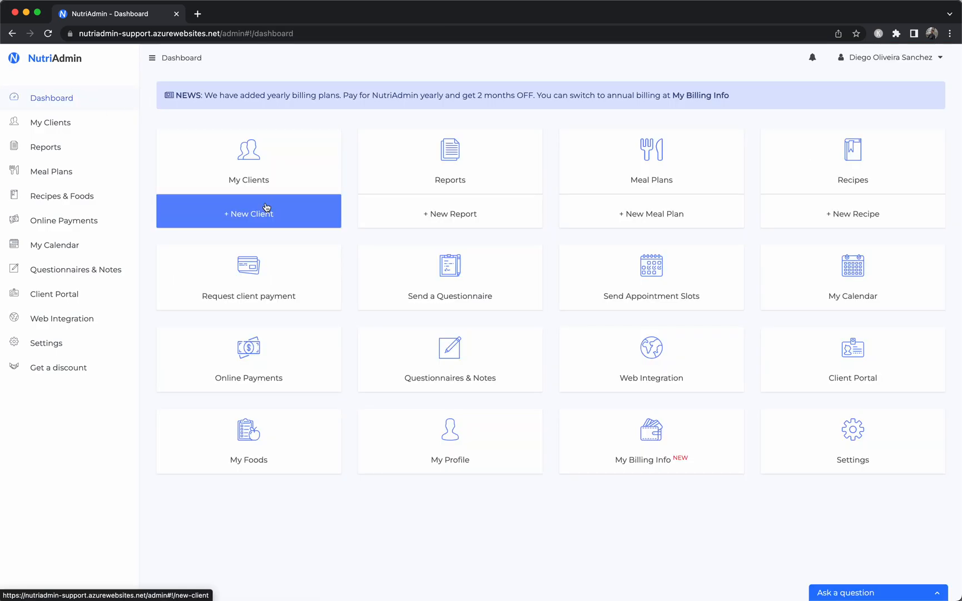